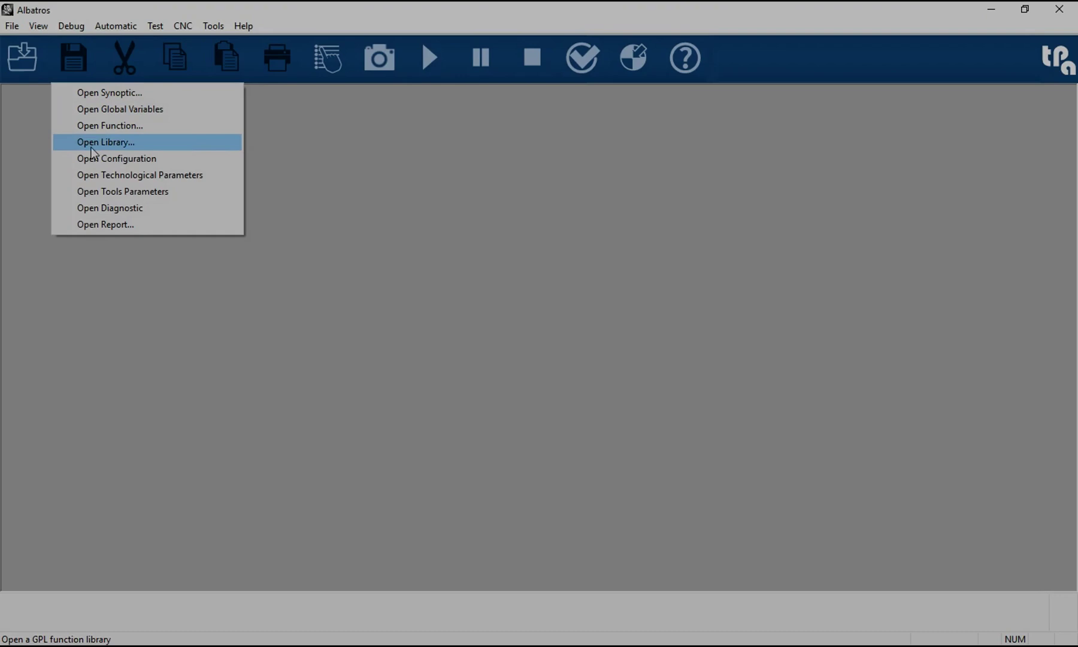
Open the machine configuration in the groups storage view.
click(102, 159)
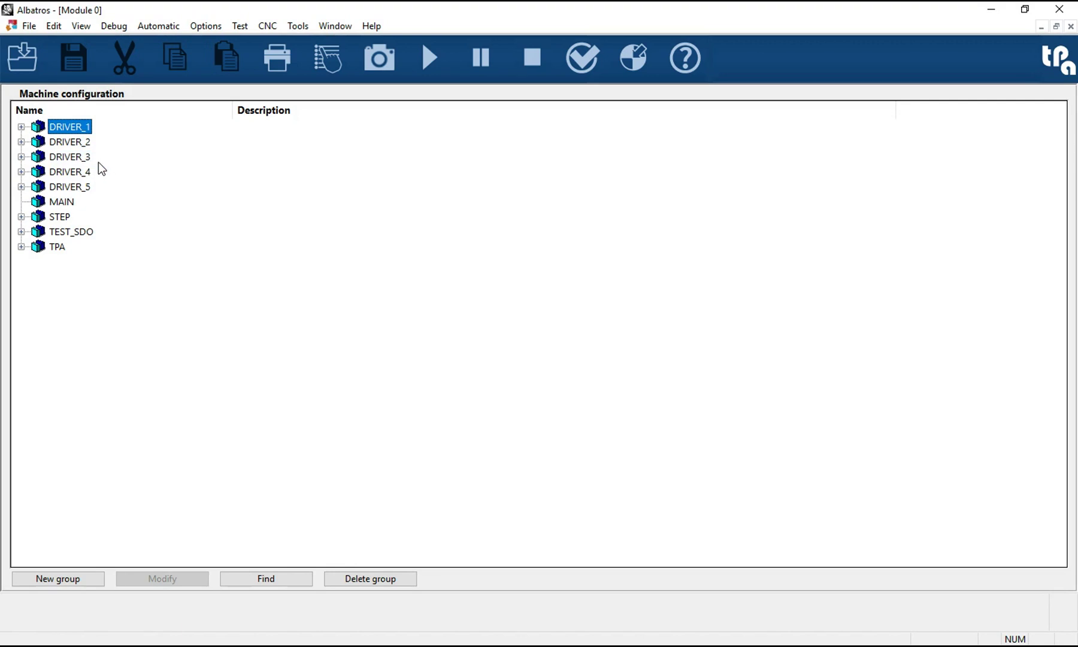
click(59, 26)
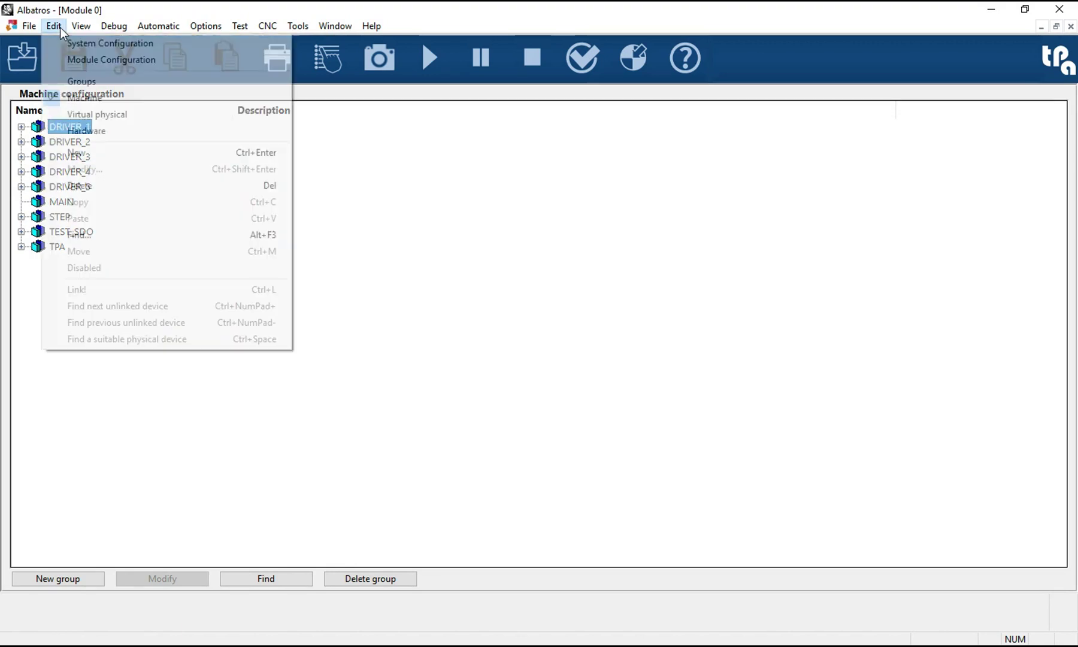
click(65, 83)
Copy the Ax axis device from DRIVER_4's X group.
click(21, 186)
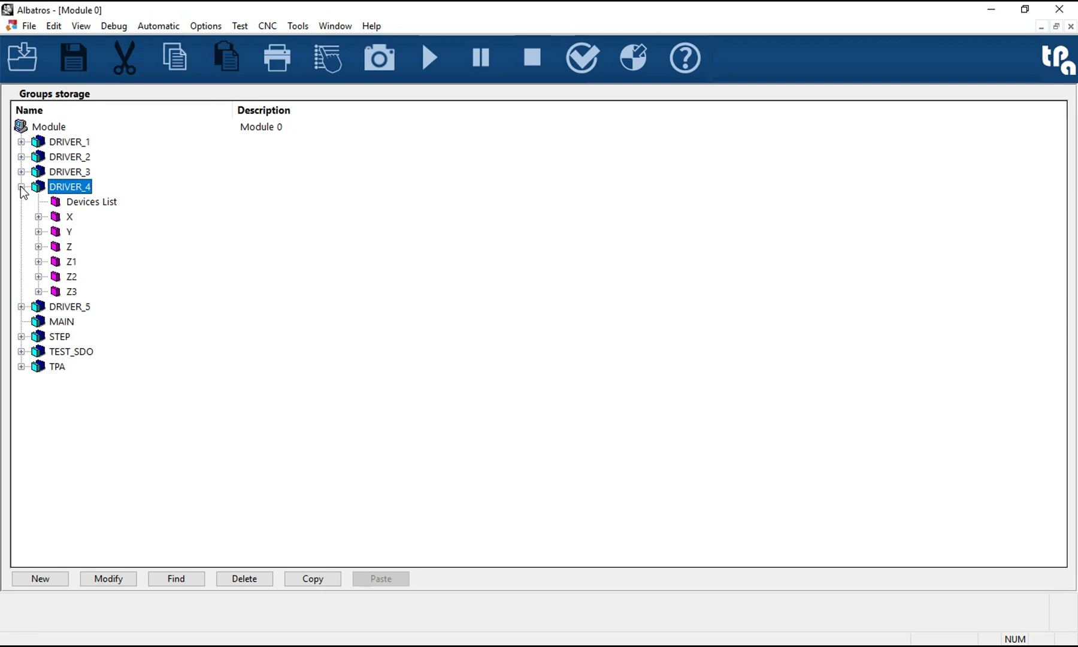
click(39, 217)
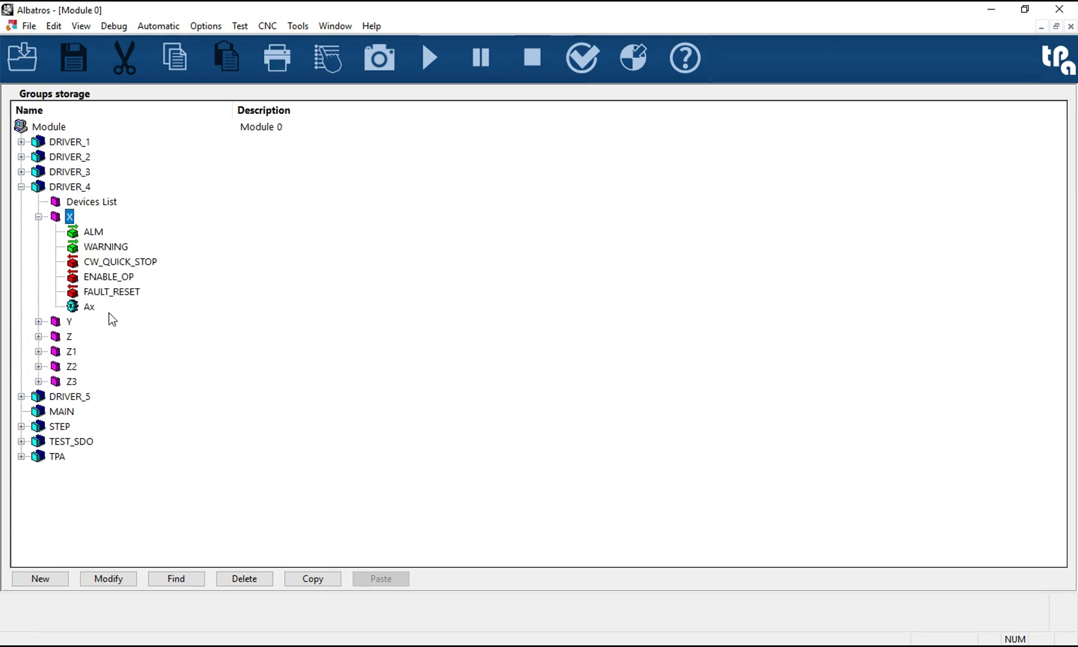
click(319, 581)
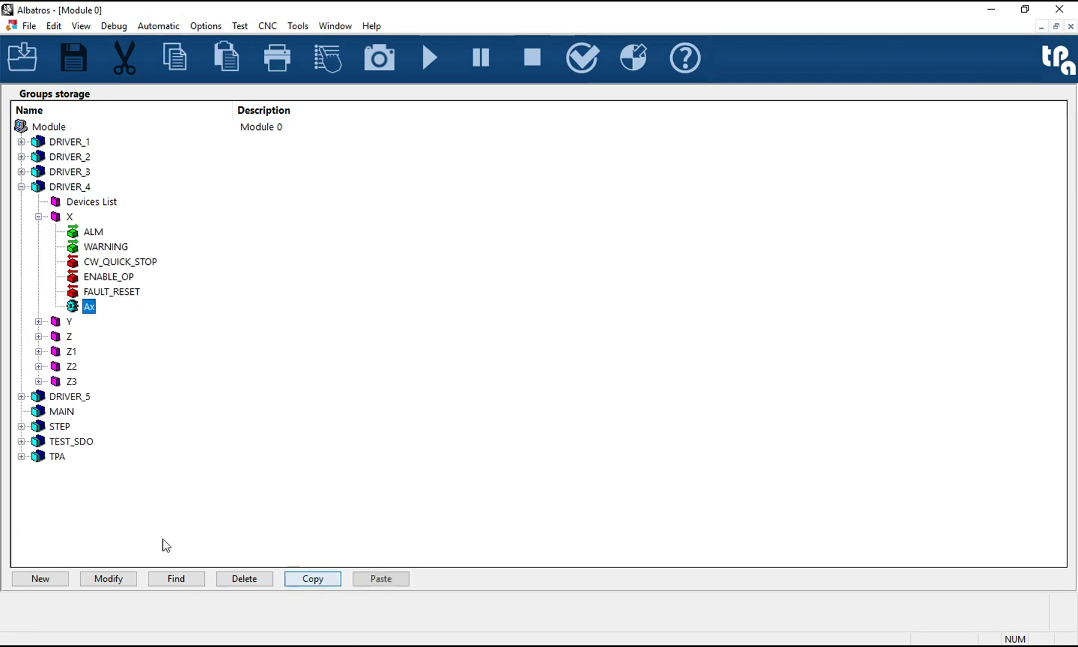
Paste the copied Ax axis into TPA's Devices List under the name AxTpa.
click(21, 457)
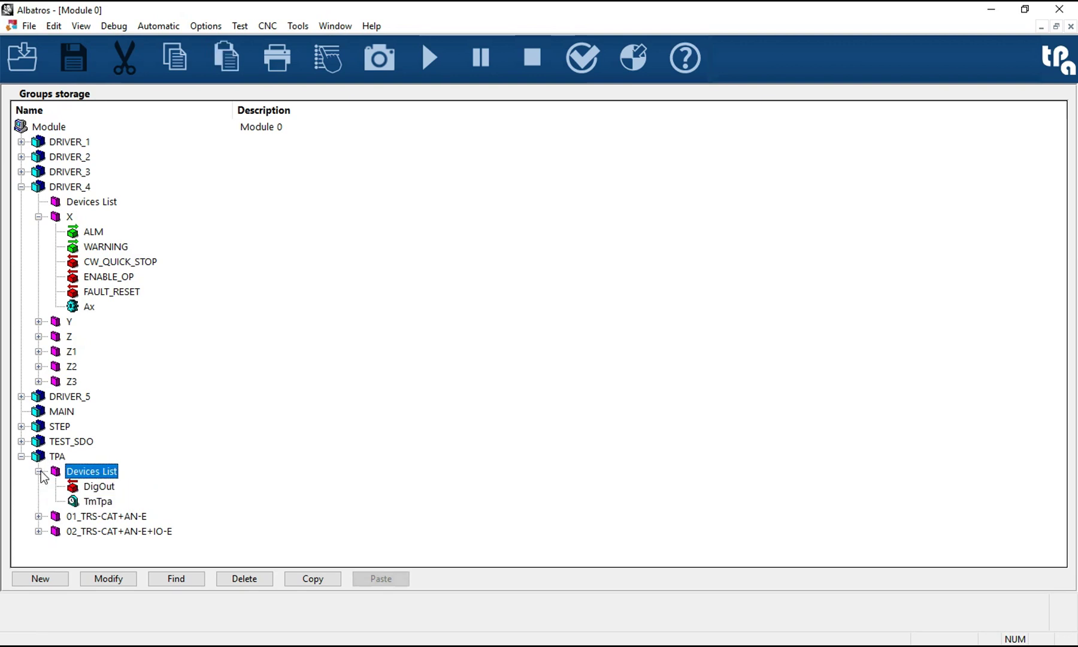
click(308, 579)
click(359, 578)
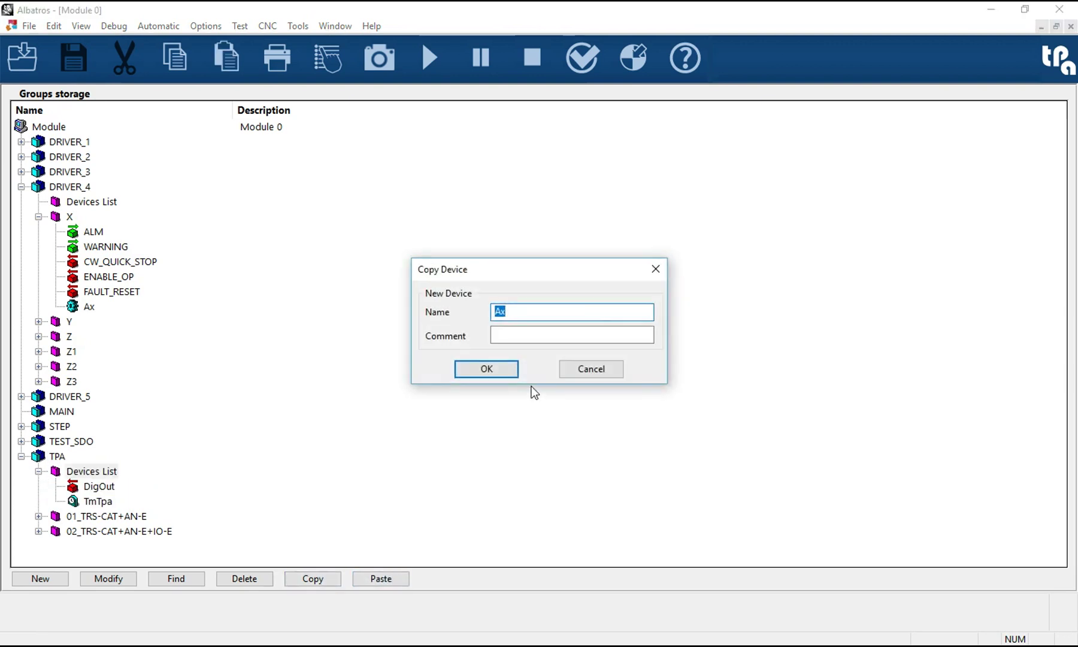
click(528, 312)
click(510, 366)
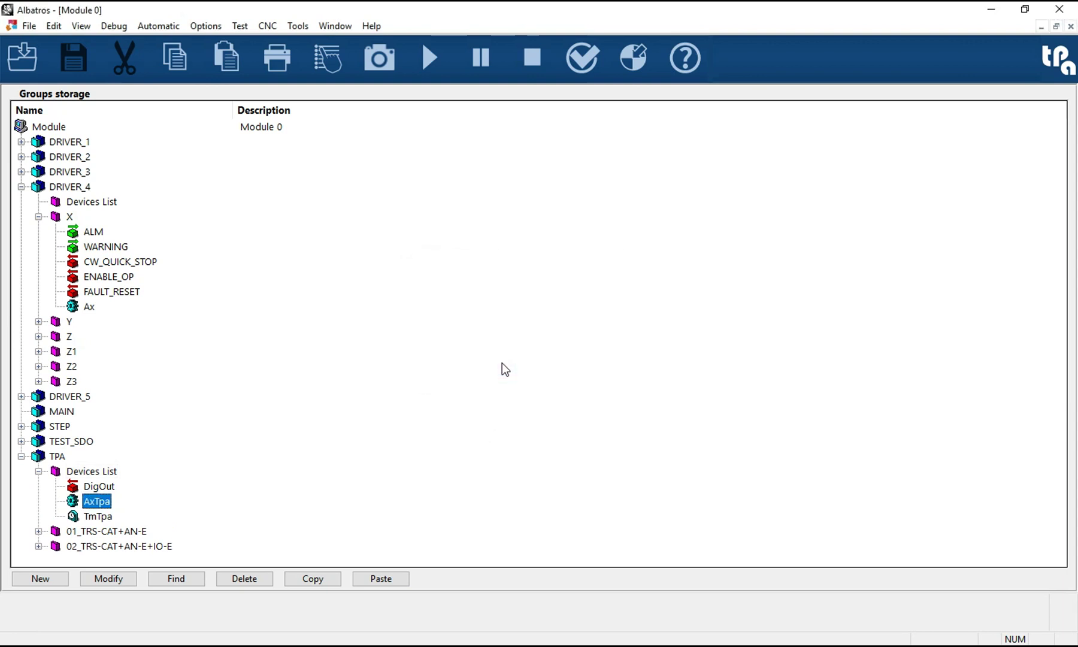
double_click(95, 502)
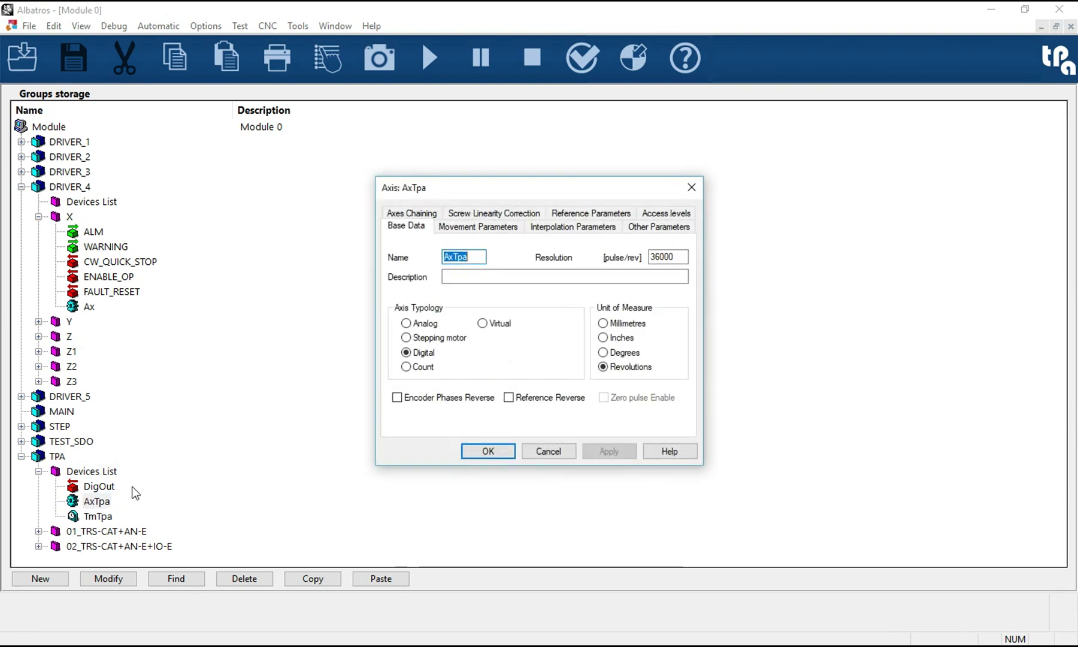
click(505, 227)
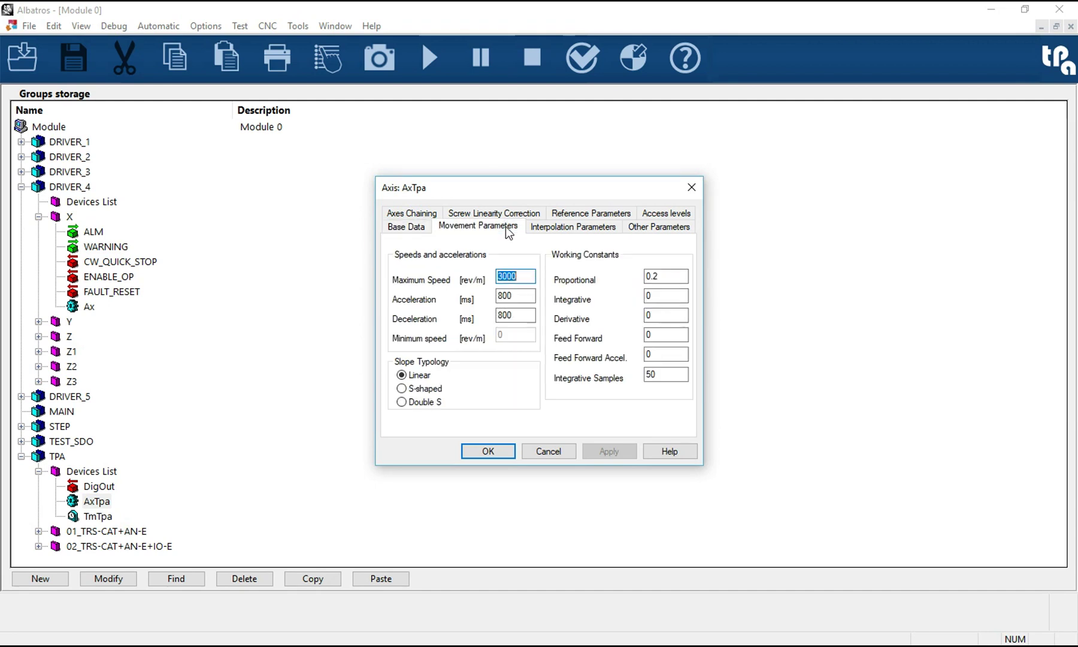
click(586, 229)
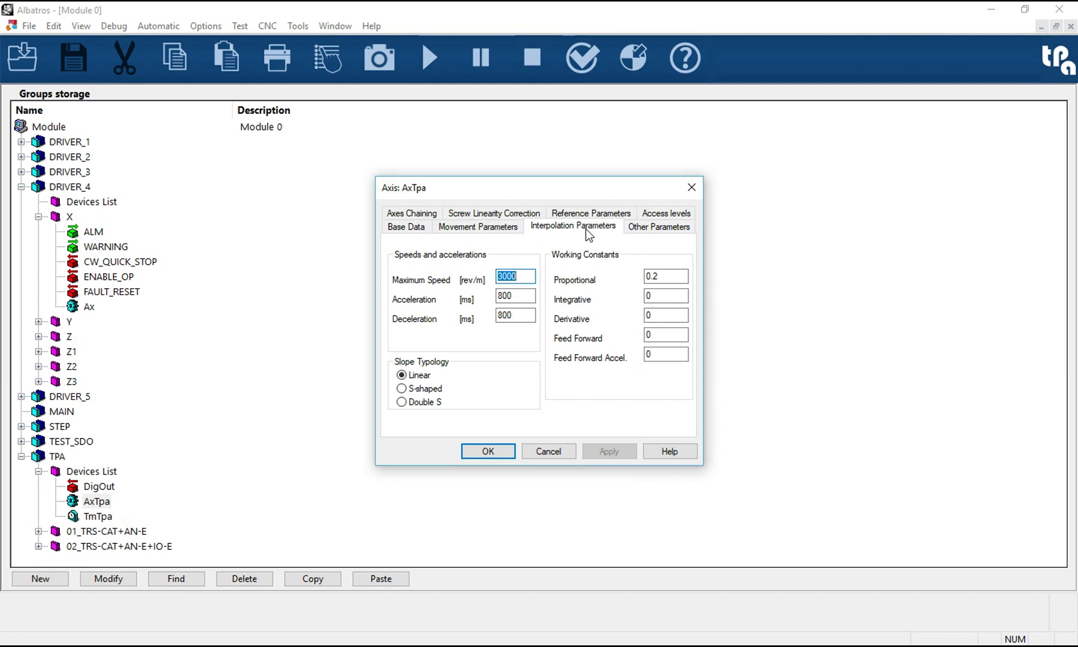
click(676, 233)
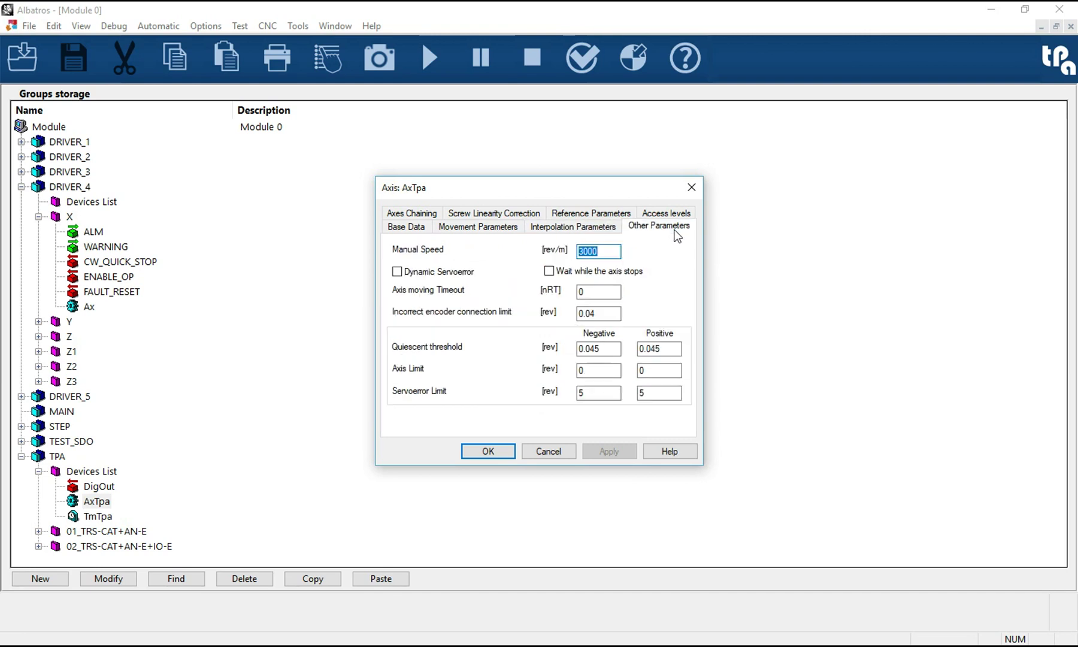
click(487, 453)
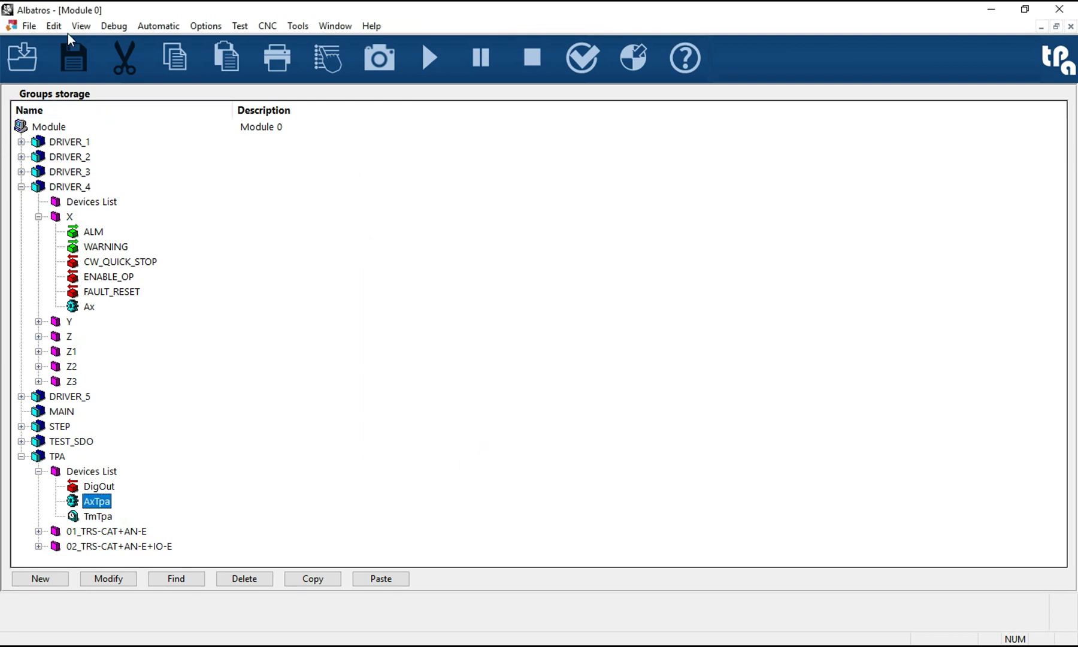
In the hardware configuration, change board 3's type from TMSbus to Dualmech.
click(54, 25)
click(69, 126)
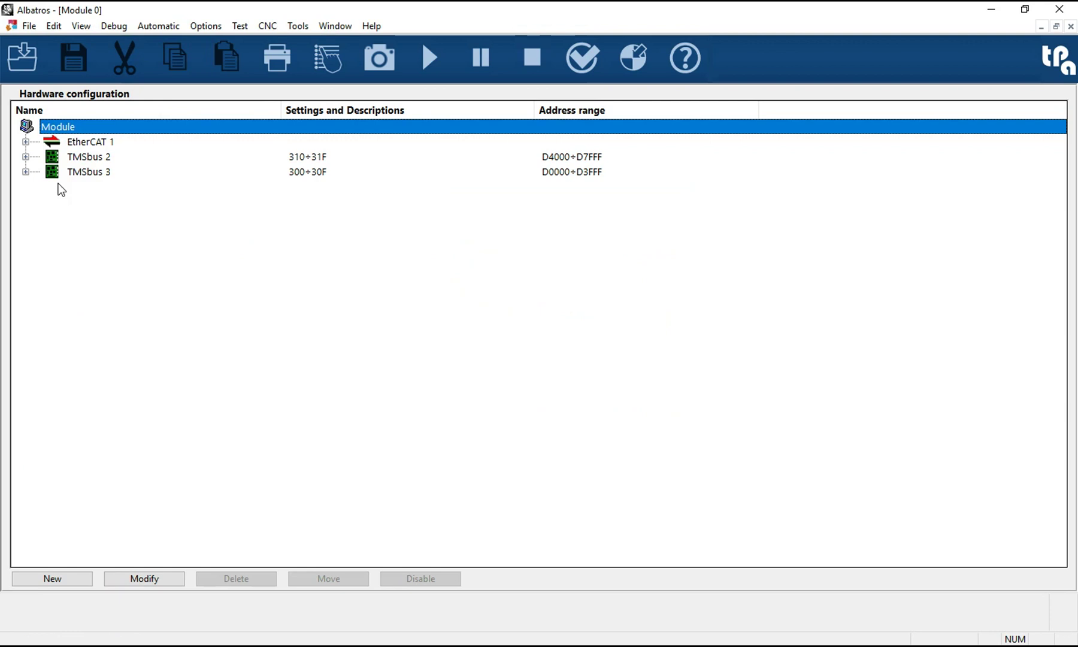
click(91, 173)
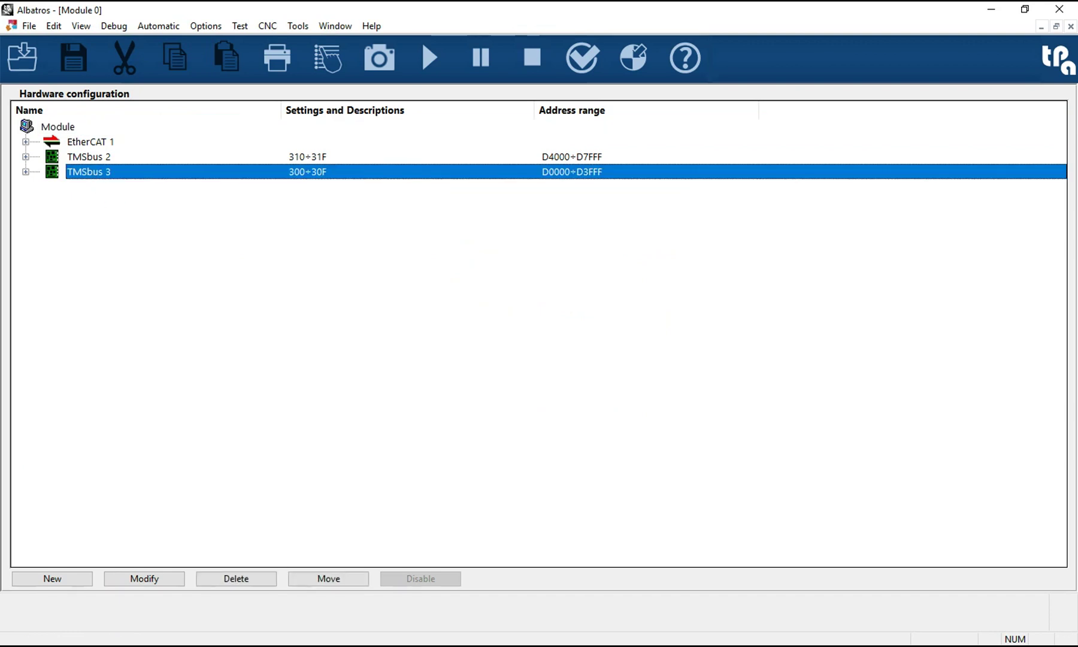
click(171, 580)
click(562, 326)
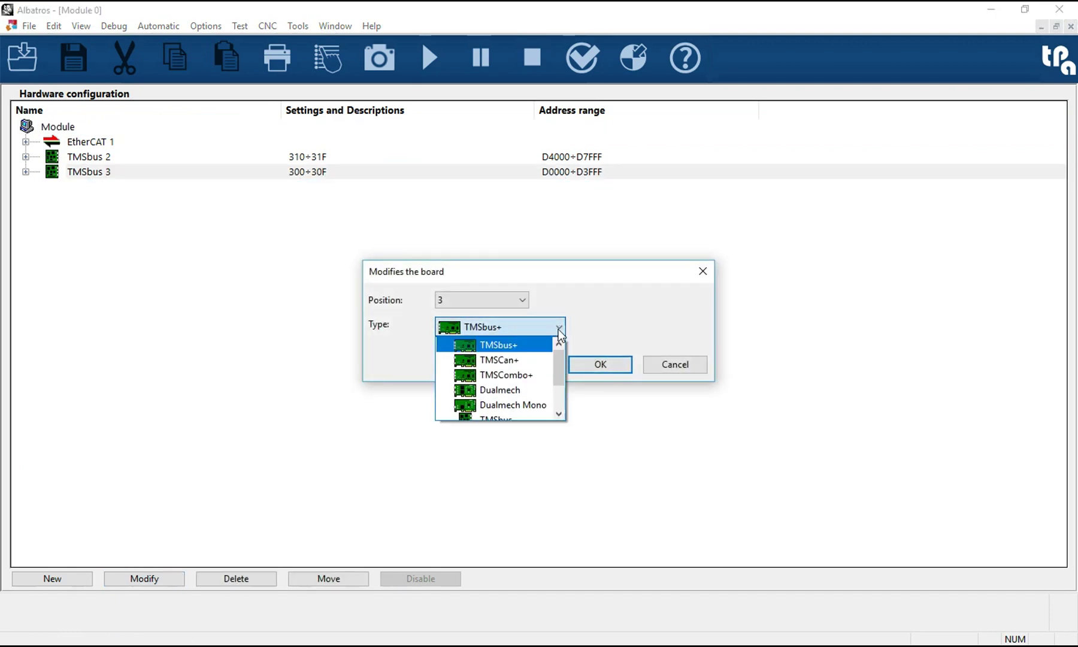
click(539, 388)
click(587, 370)
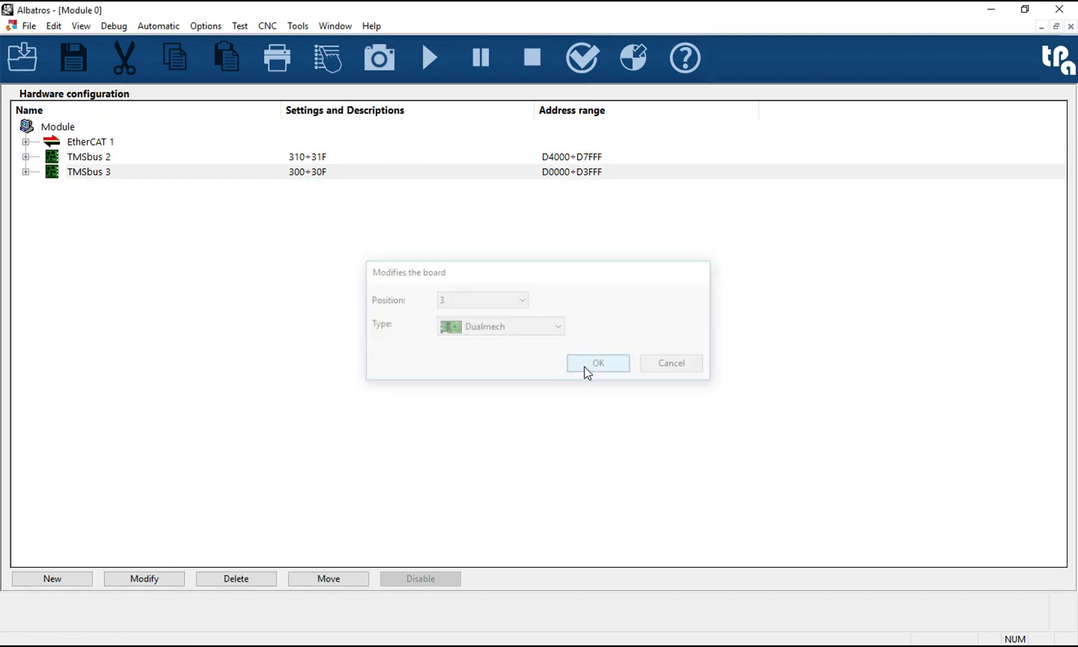
click(50, 27)
Link AxTpa as the Drive of Ax 1 on Dualmech 3's CN1, then close the configuration.
click(80, 115)
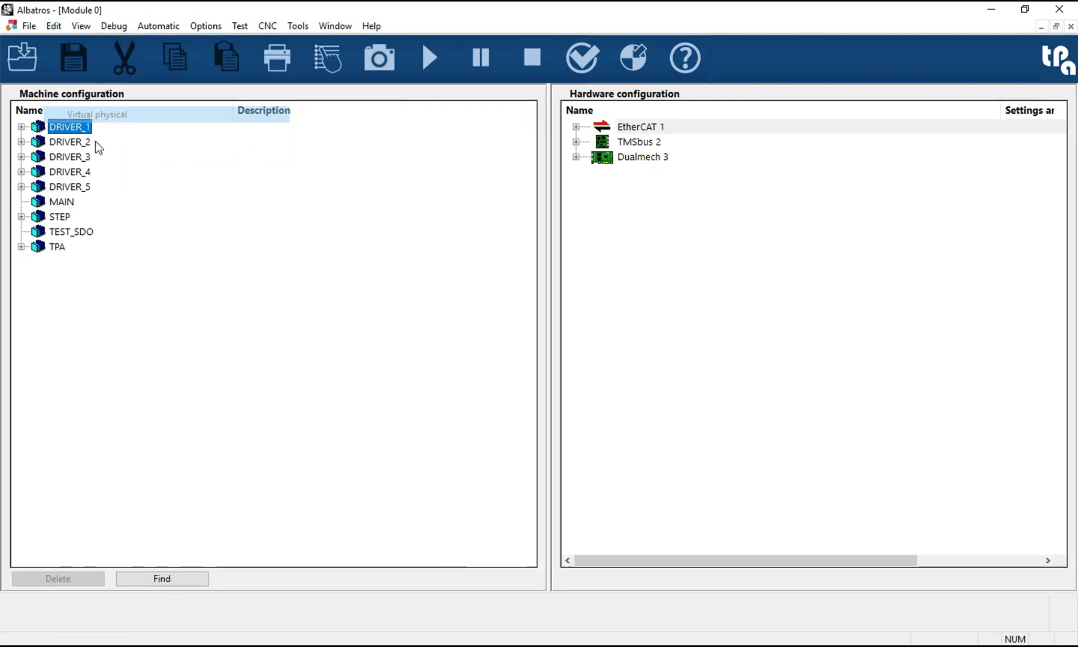
click(21, 246)
click(90, 293)
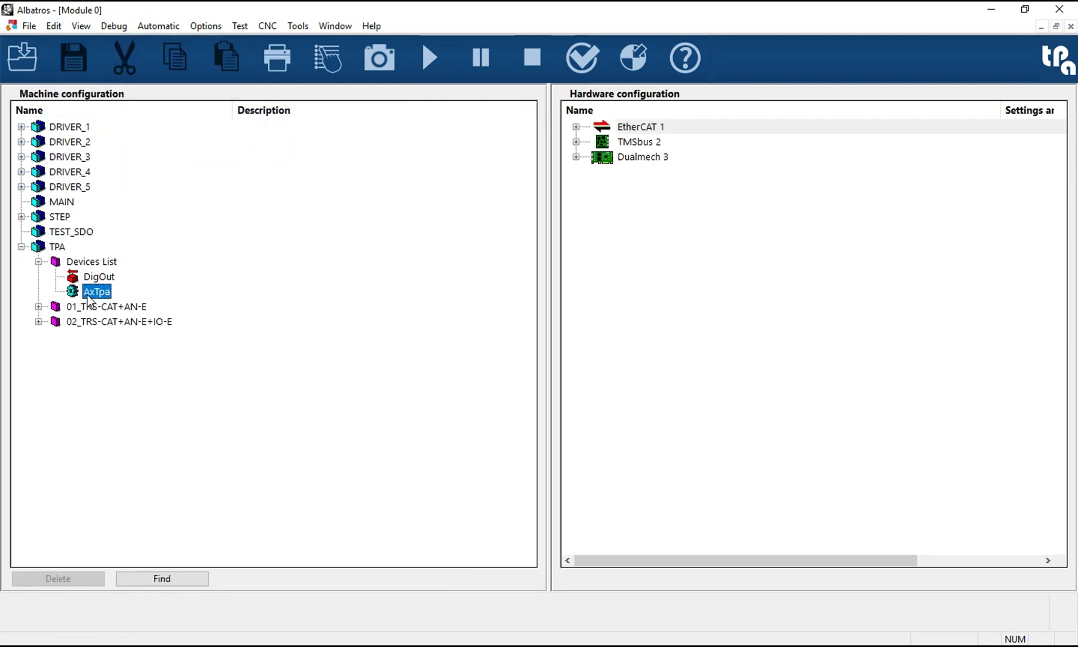
click(579, 157)
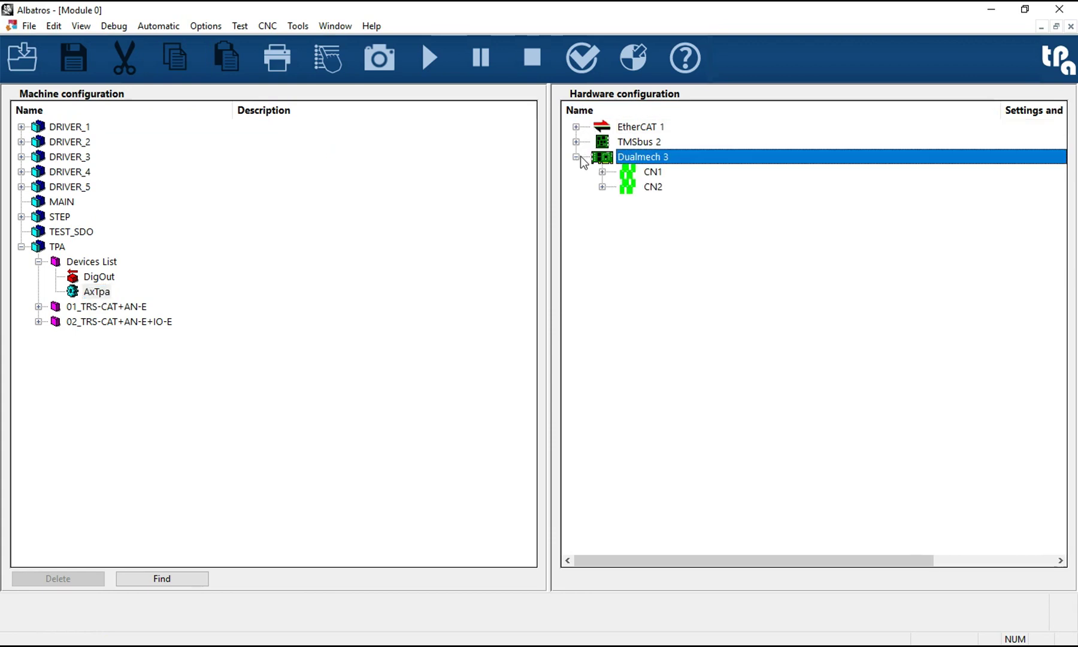
click(602, 172)
click(628, 142)
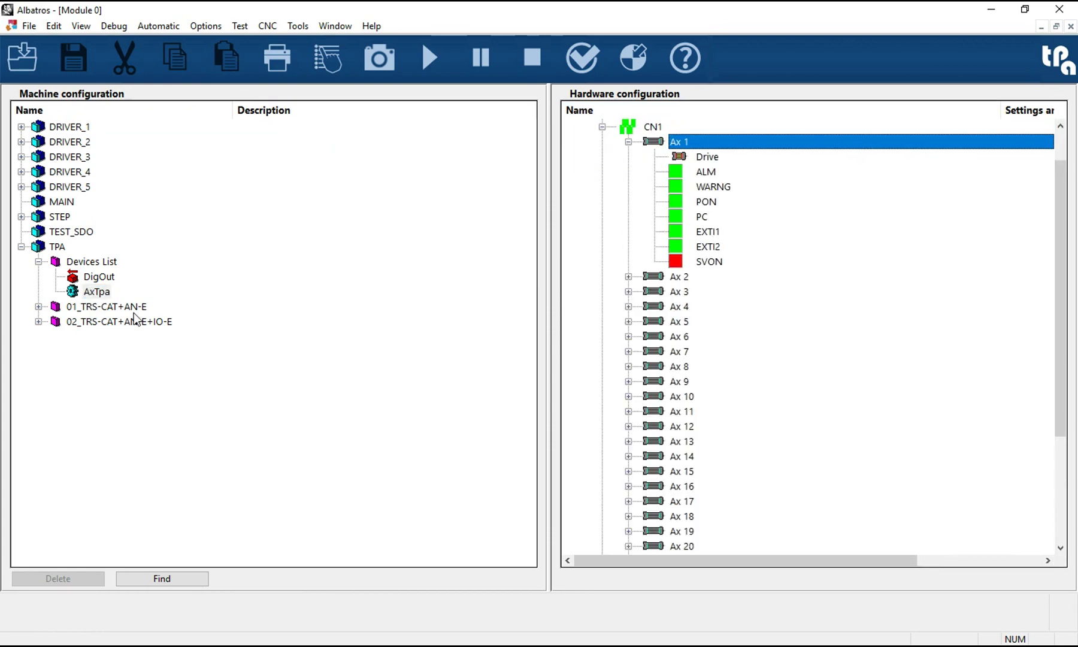
drag(96, 294, 665, 159)
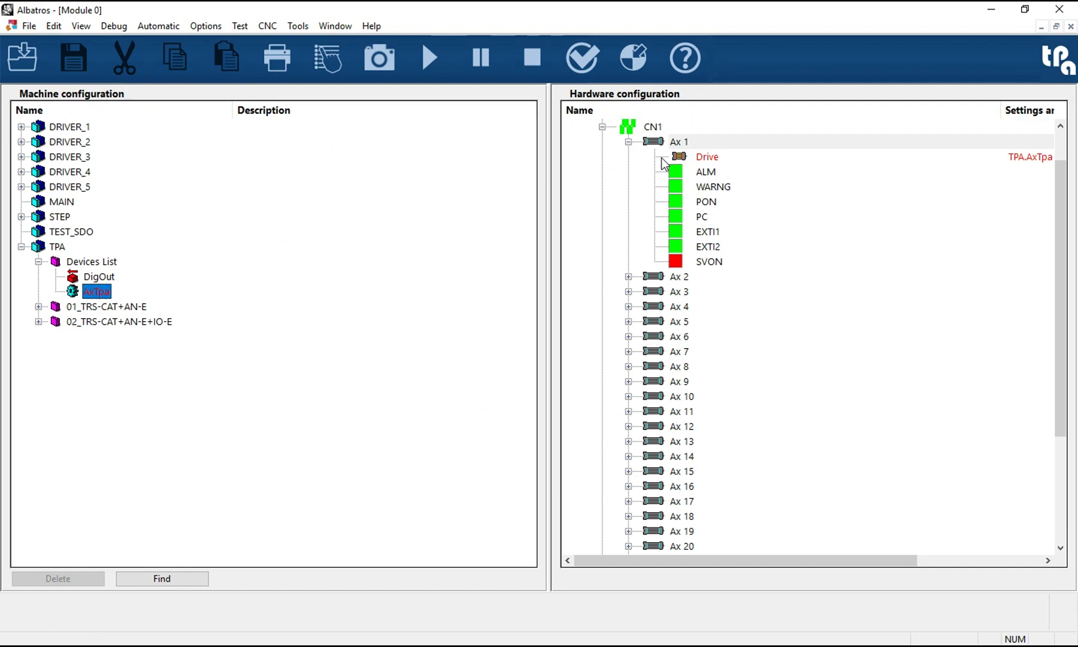
click(1071, 26)
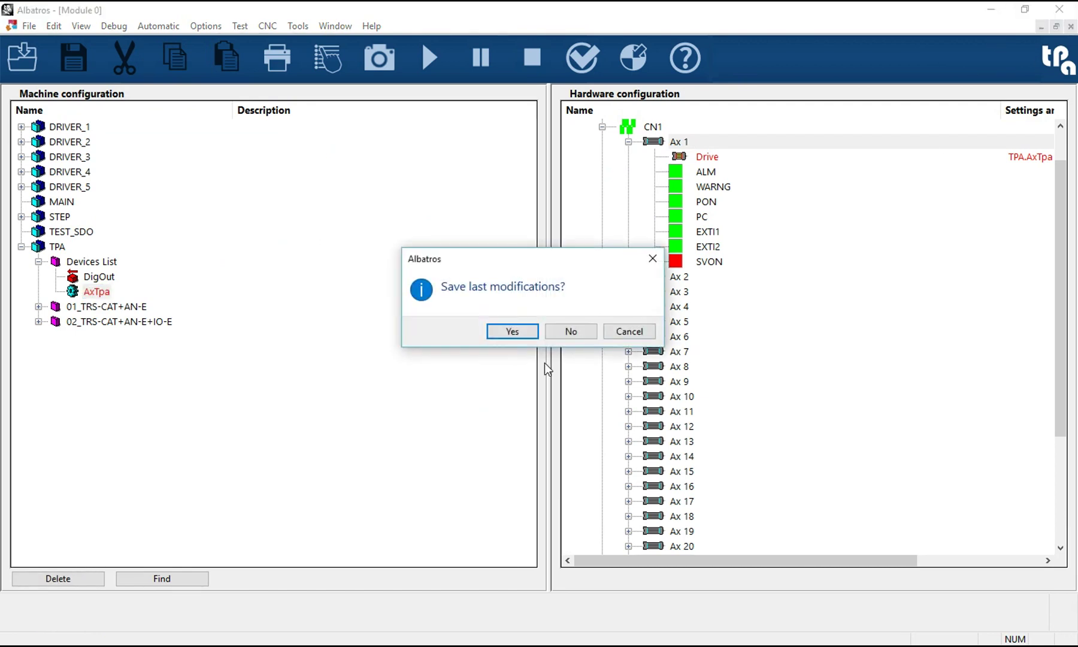
Save the last modifications and open the diagnostic view.
click(510, 334)
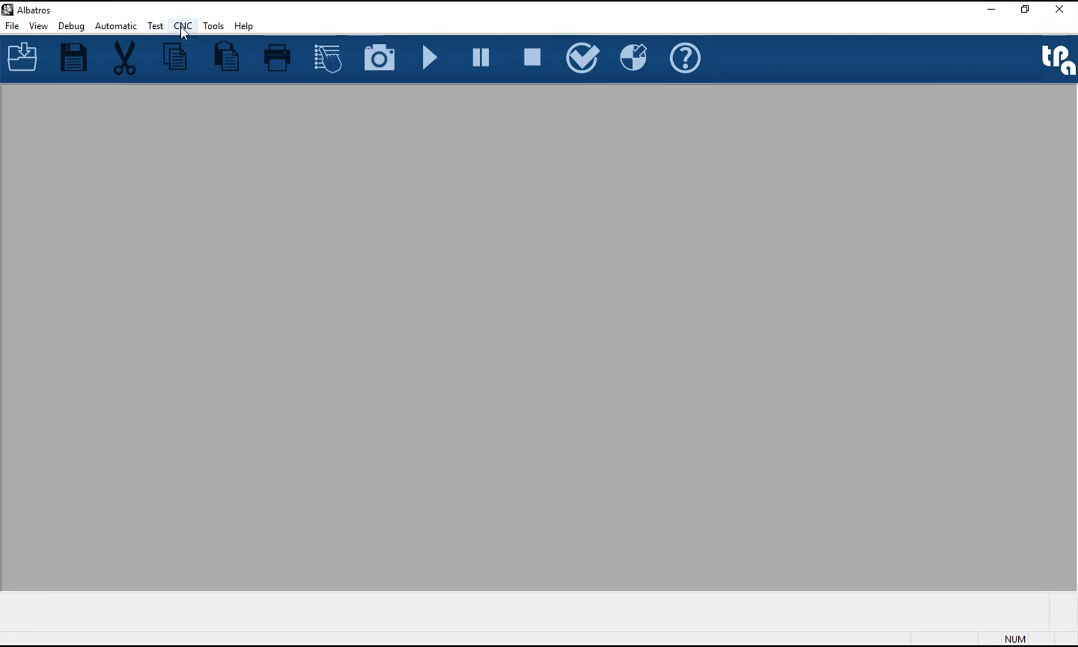
click(183, 27)
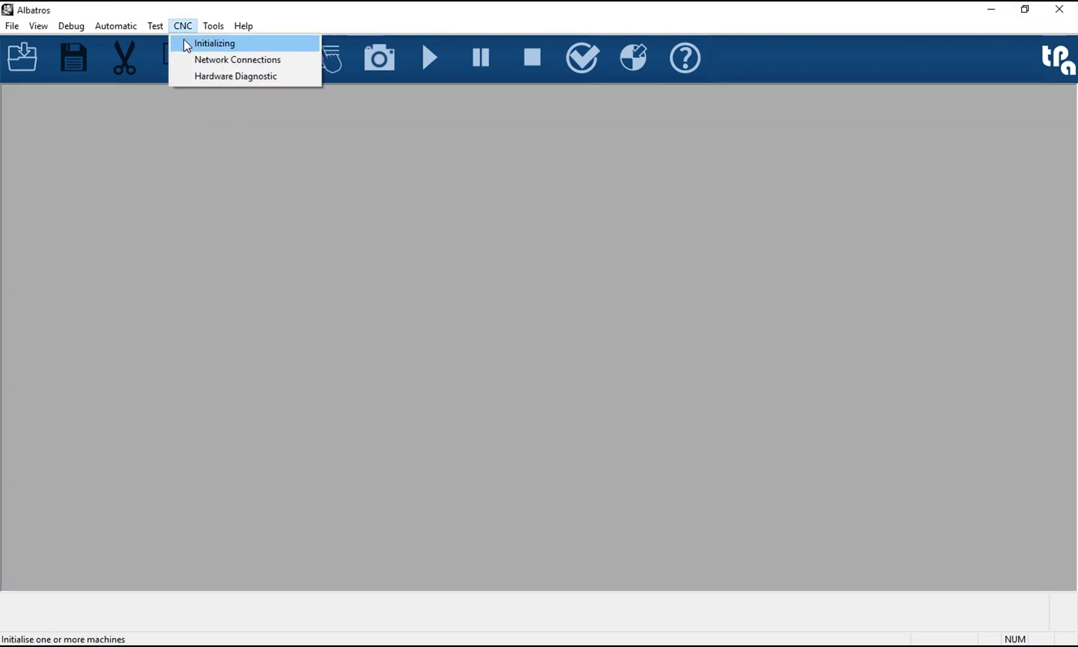
click(7, 27)
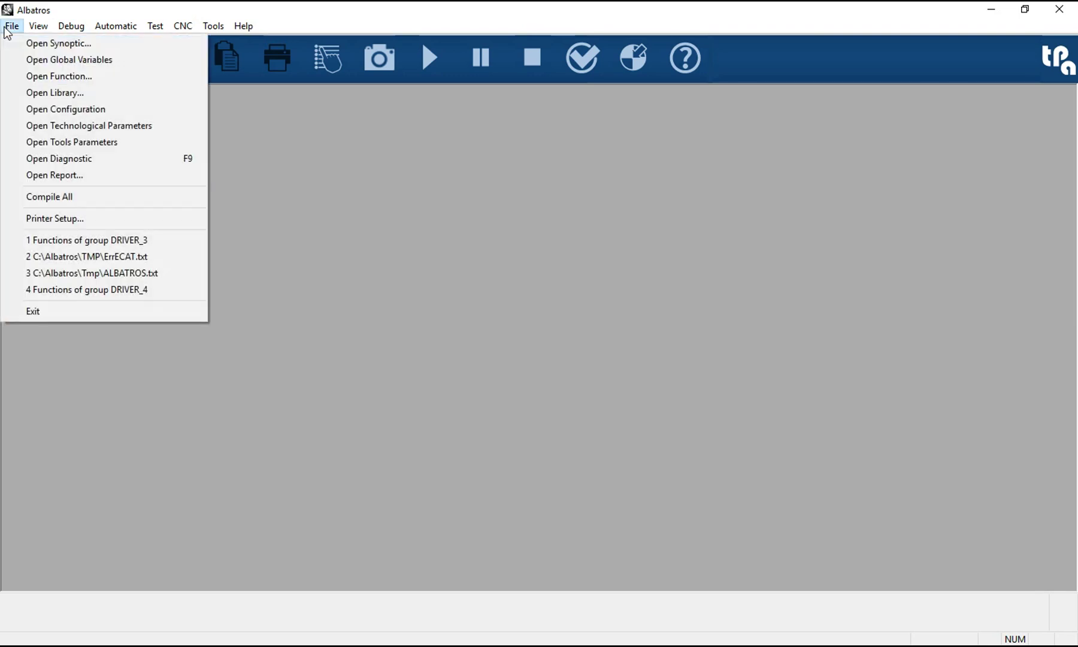
click(71, 160)
Expand TPA's Devices List and bring up the actions for AxTpa.
click(22, 211)
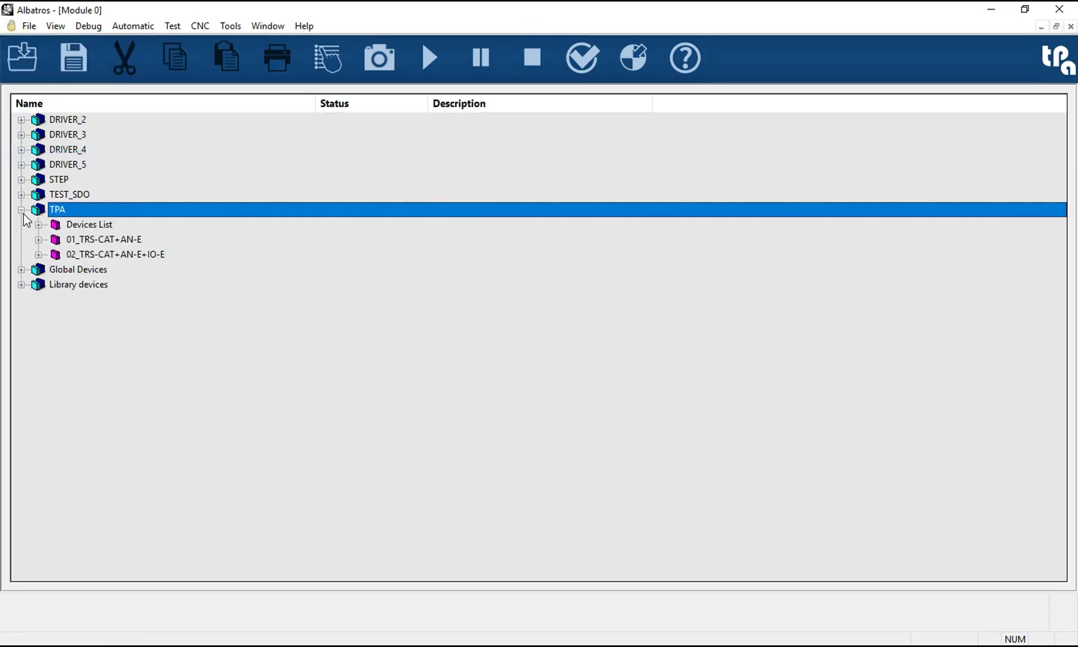
click(38, 225)
click(104, 239)
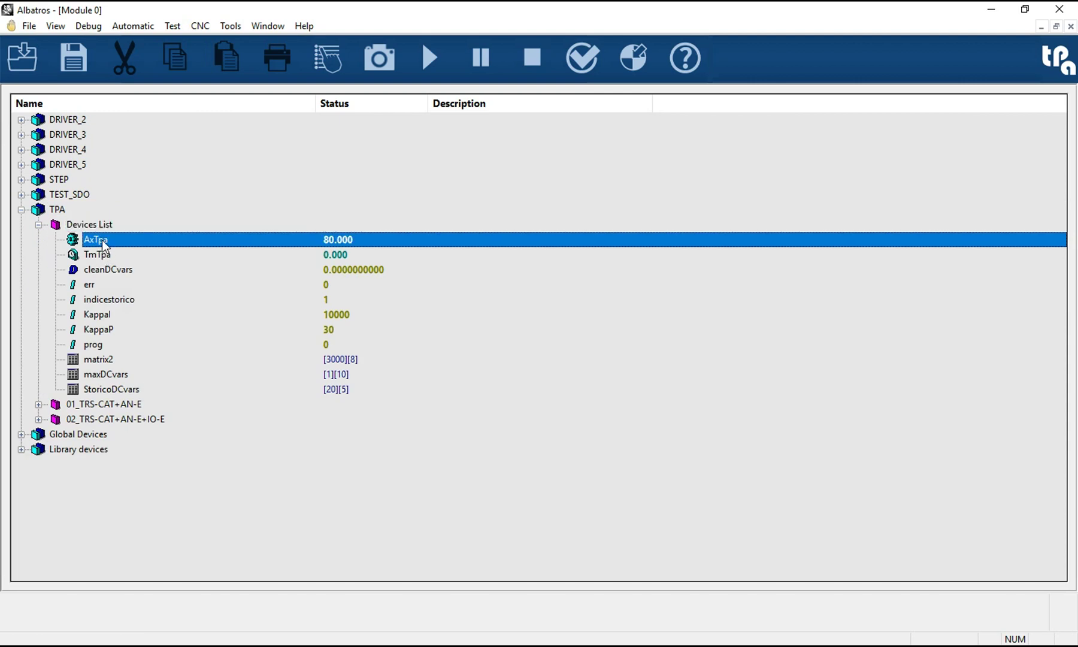
right_click(104, 240)
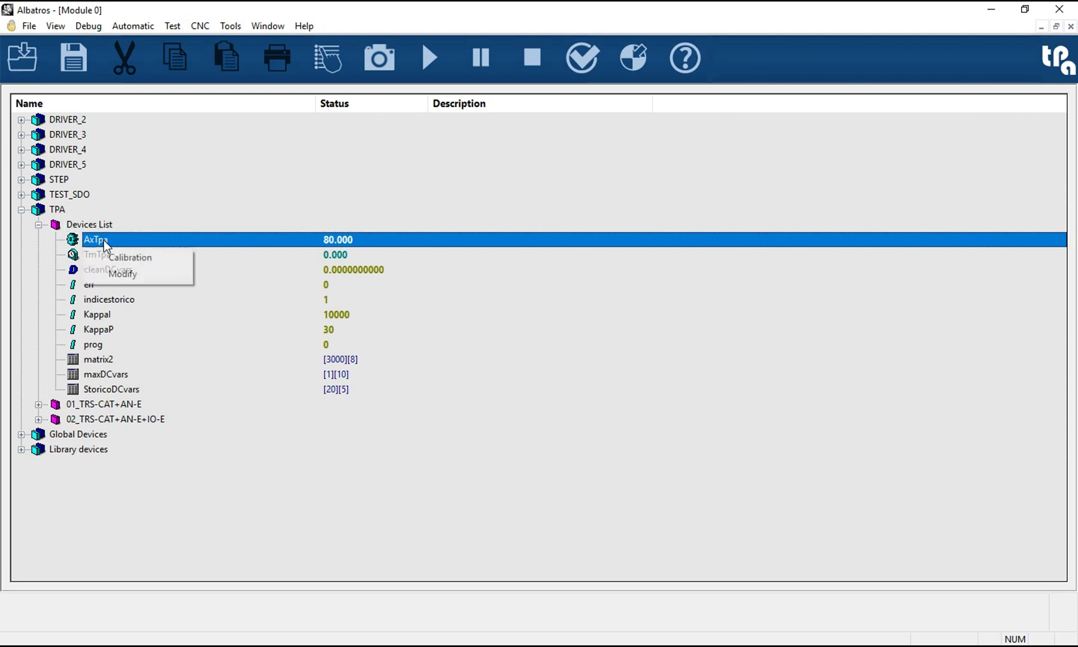
Open AxTpa's calibration oscilloscope, start the 0–100 moves and raise the timebase to 1000 ms/div.
click(132, 264)
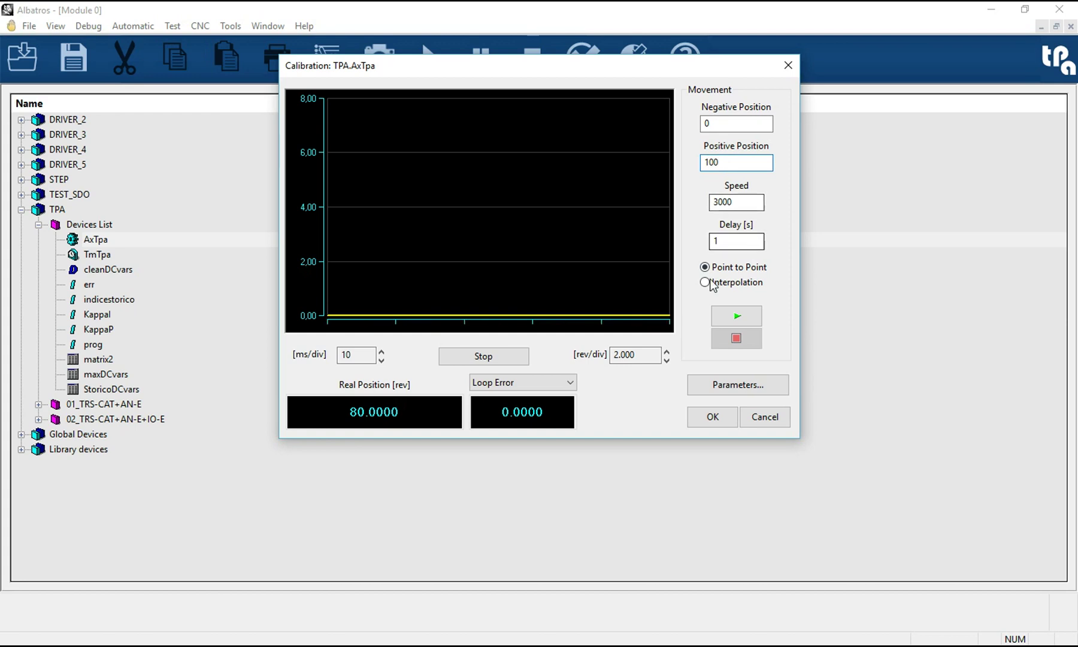
click(727, 315)
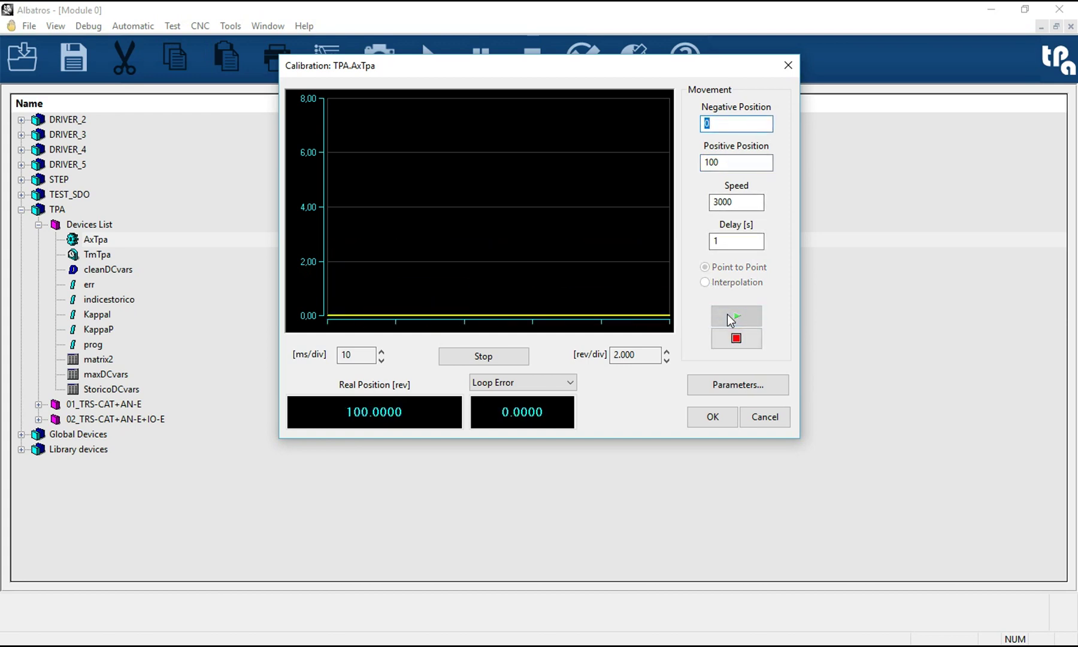
click(383, 351)
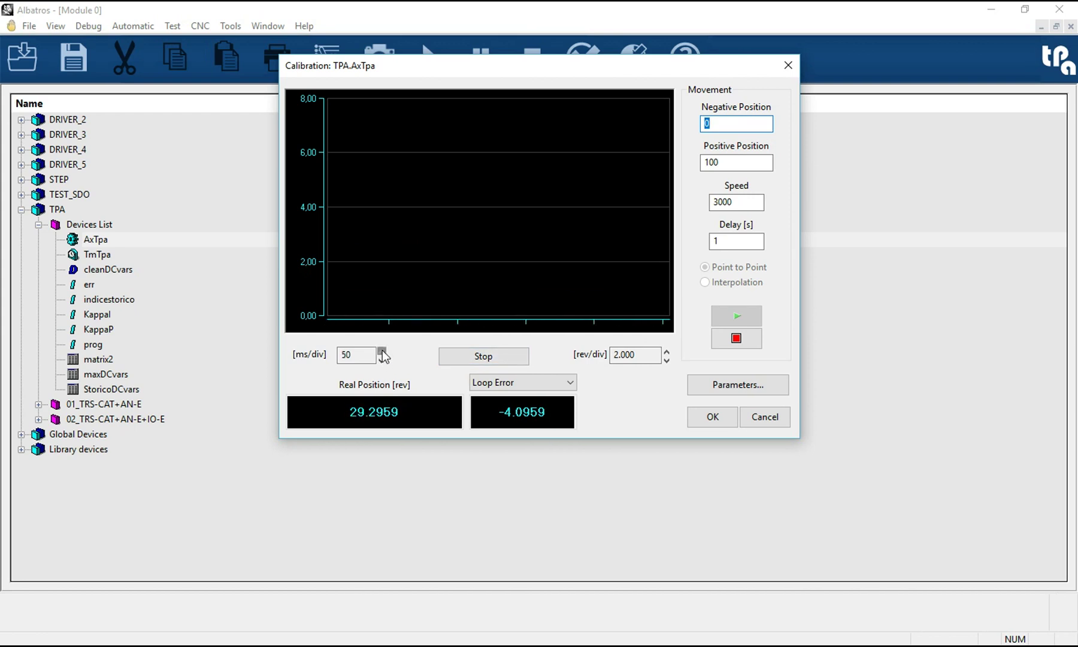
click(382, 351)
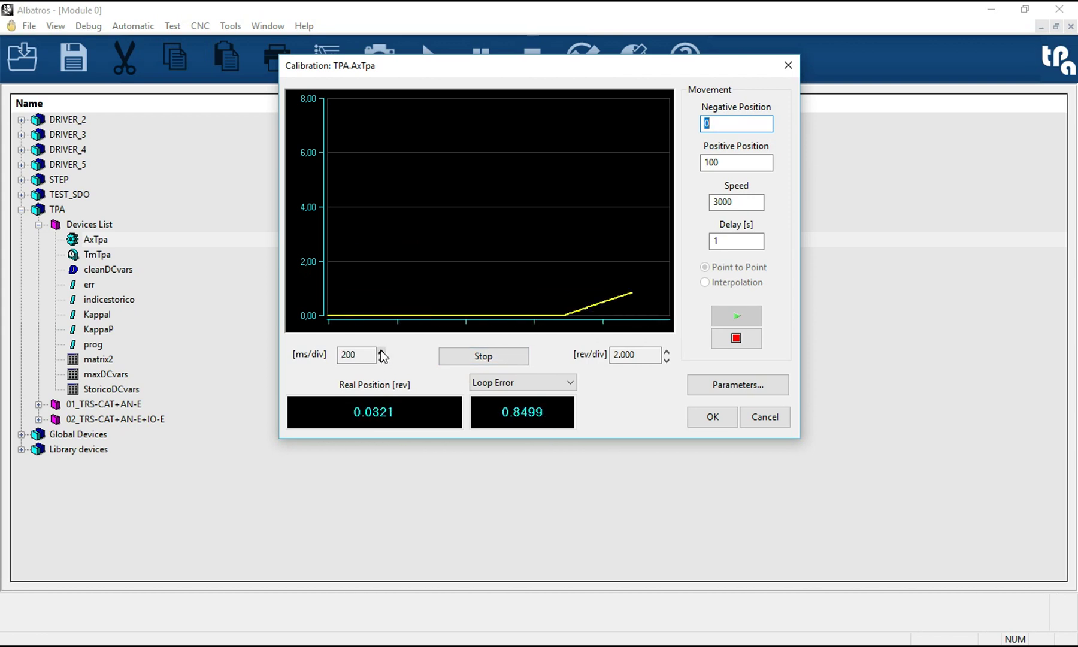
click(382, 351)
click(382, 351)
click(382, 352)
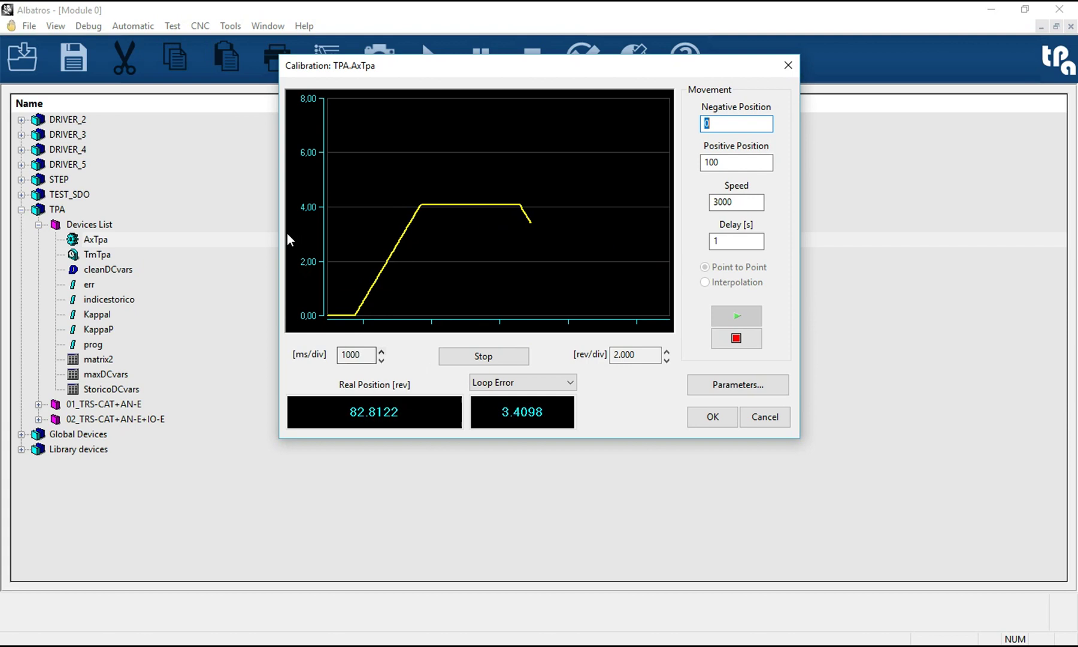
Widen the timebase to 2000 ms/div, stop the axis and freeze the loop-error trace.
scroll(303, 244, down, 1)
scroll(304, 244, down, 1)
scroll(303, 244, down, 1)
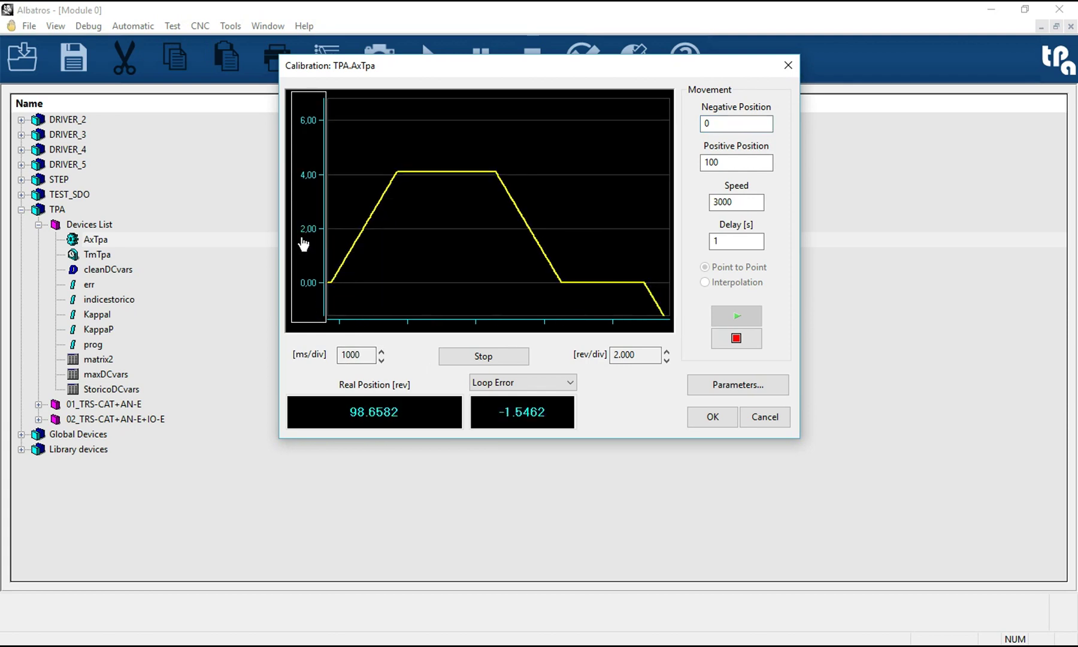
scroll(304, 244, down, 1)
scroll(304, 244, down, 2)
scroll(305, 246, down, 1)
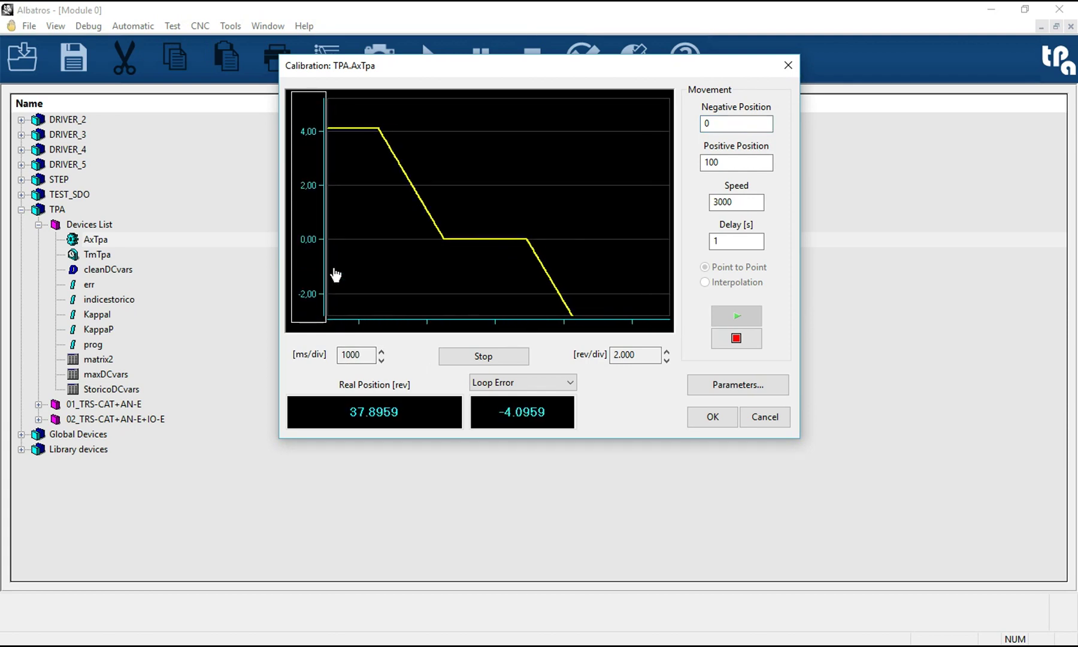
click(382, 351)
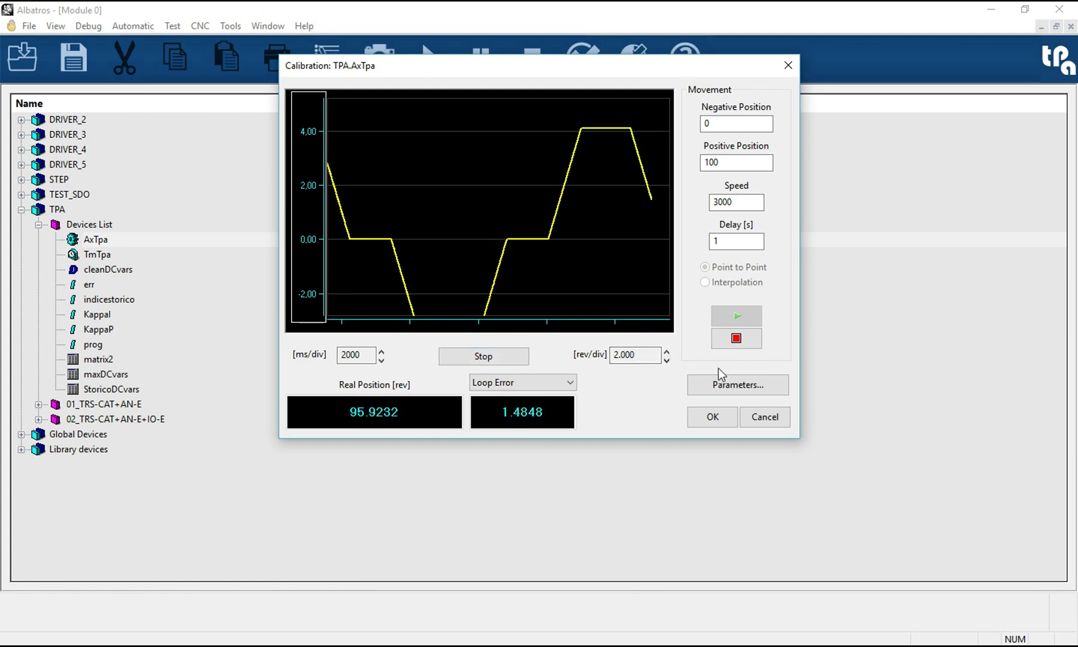
click(730, 342)
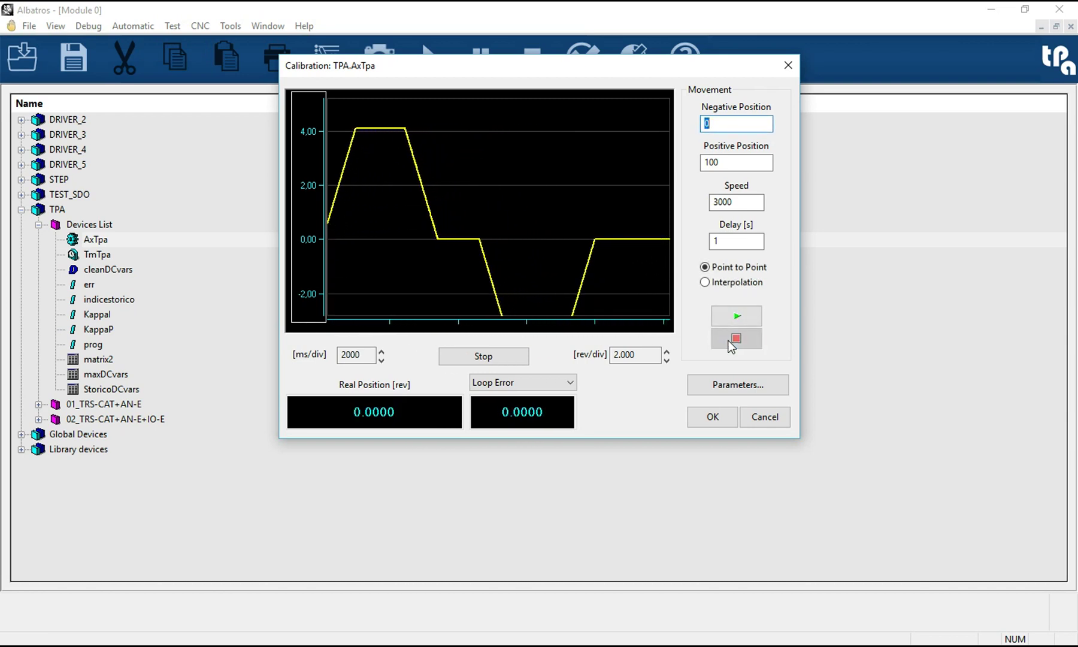
click(475, 357)
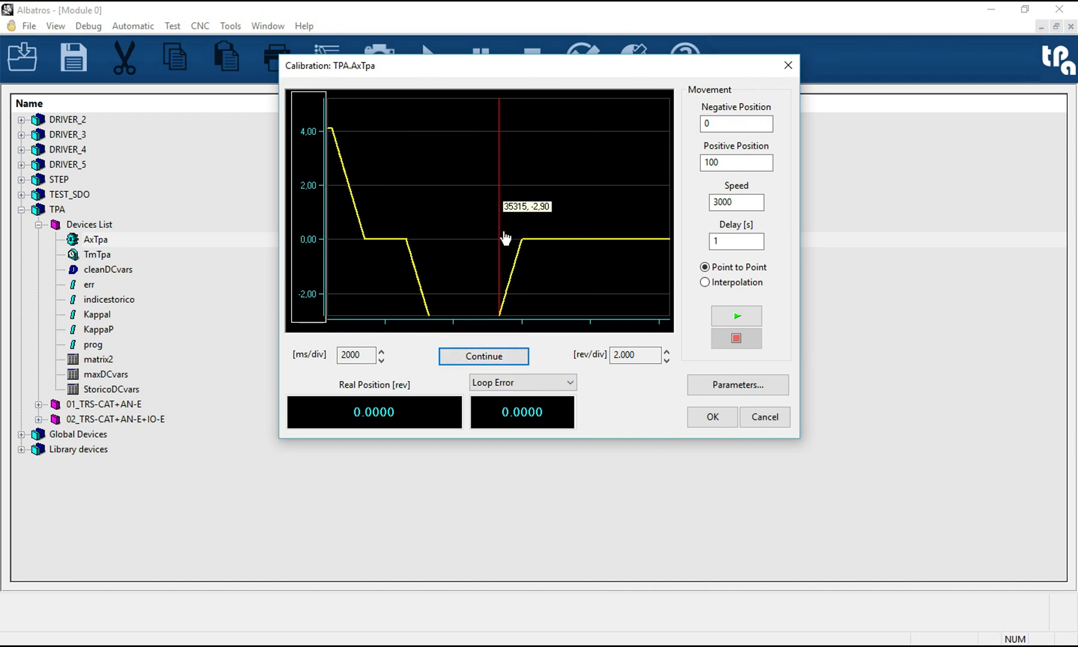
Read loop error at an earlier point and on the falling slope, then resume the live trace.
drag(500, 239, 417, 239)
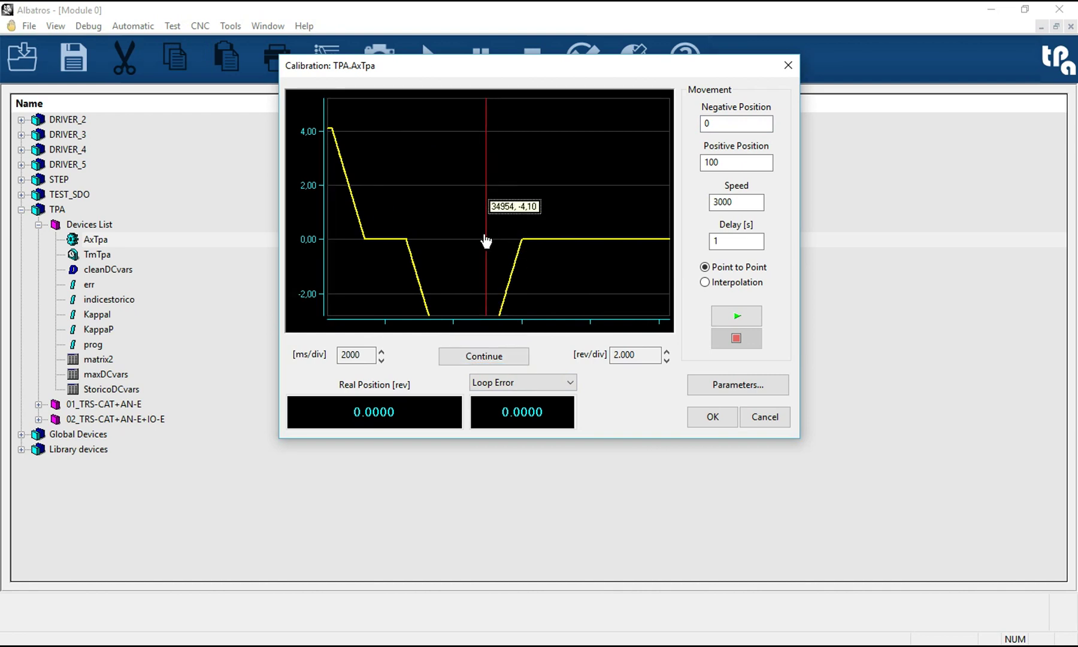
right_click(416, 239)
mouse_move(472, 242)
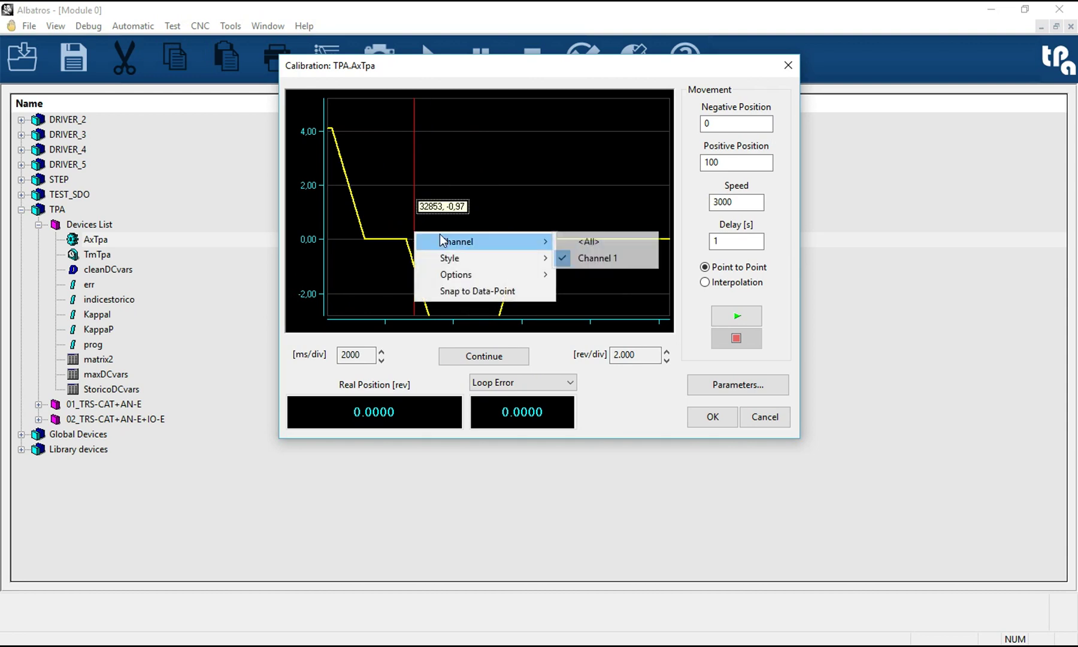
click(390, 219)
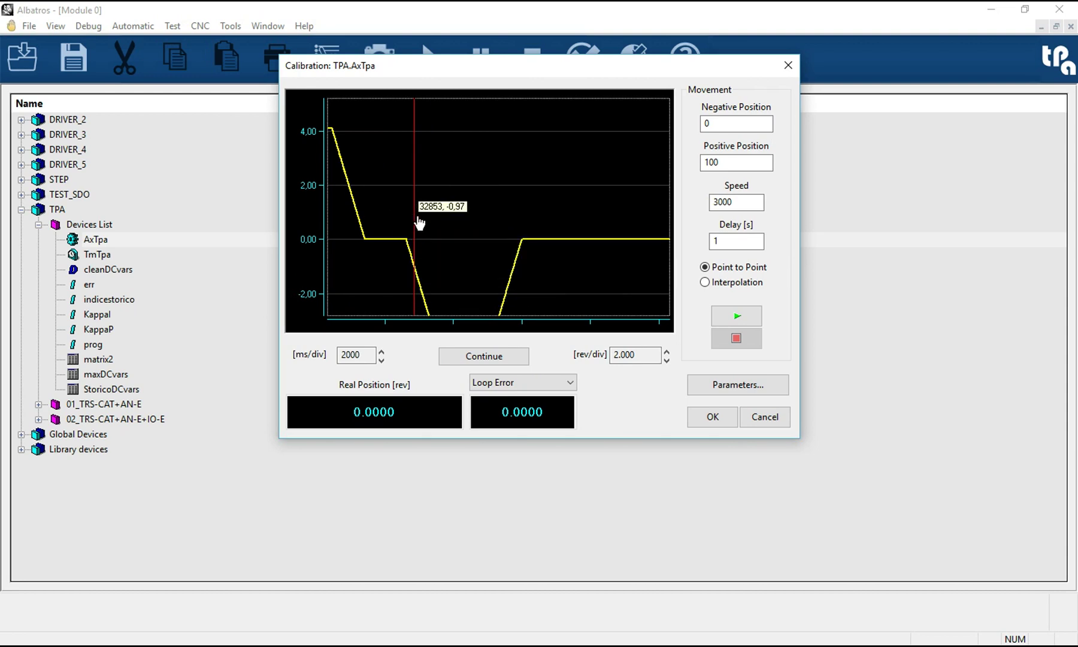
drag(415, 218, 354, 218)
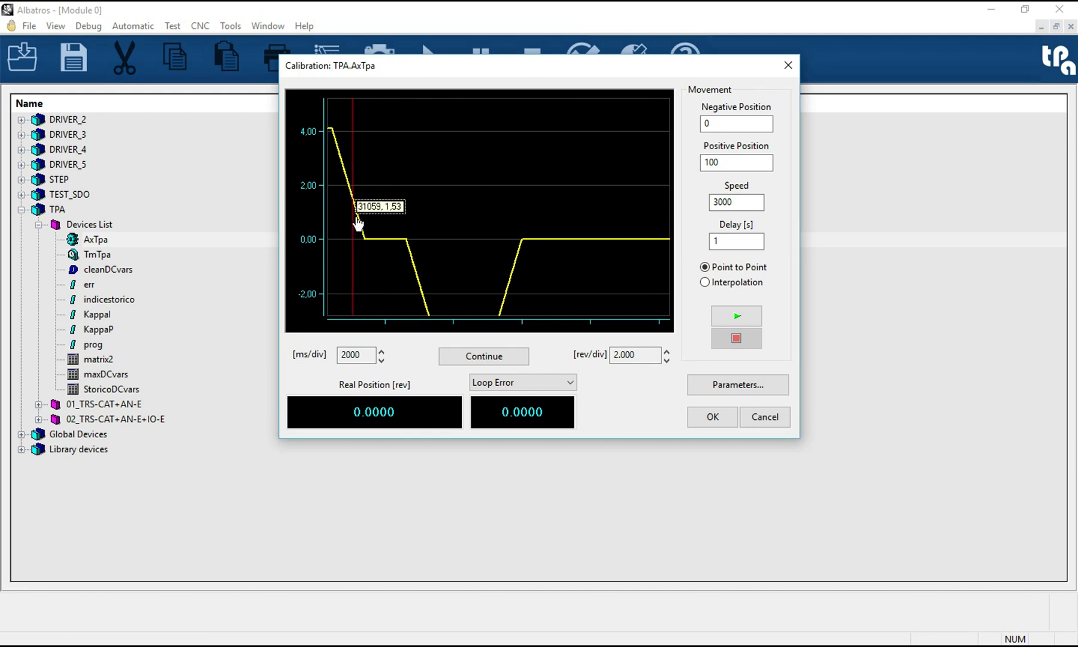
click(723, 320)
click(498, 353)
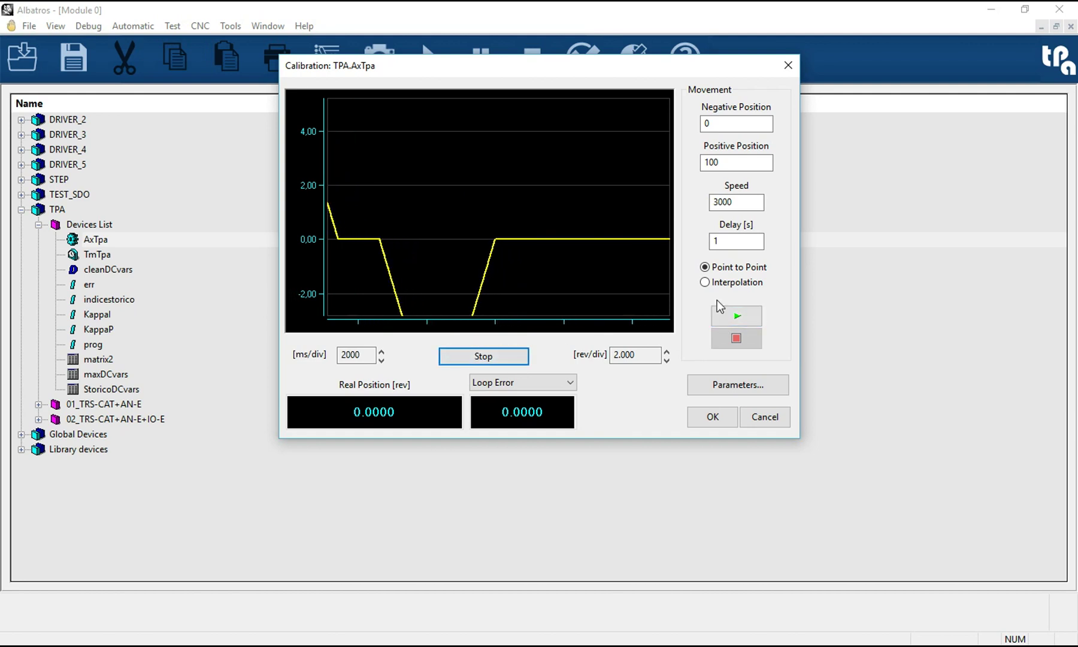
Raise AxTpa's proportional gain from 0.2 to 2, apply it and return to calibration.
click(727, 386)
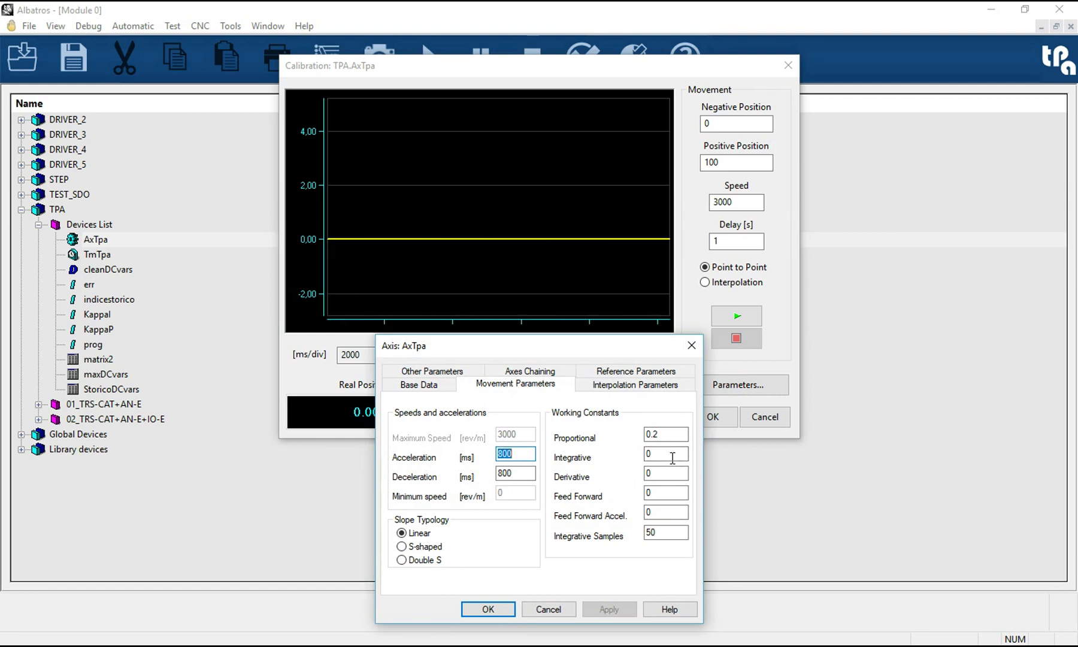
click(666, 433)
text(2)
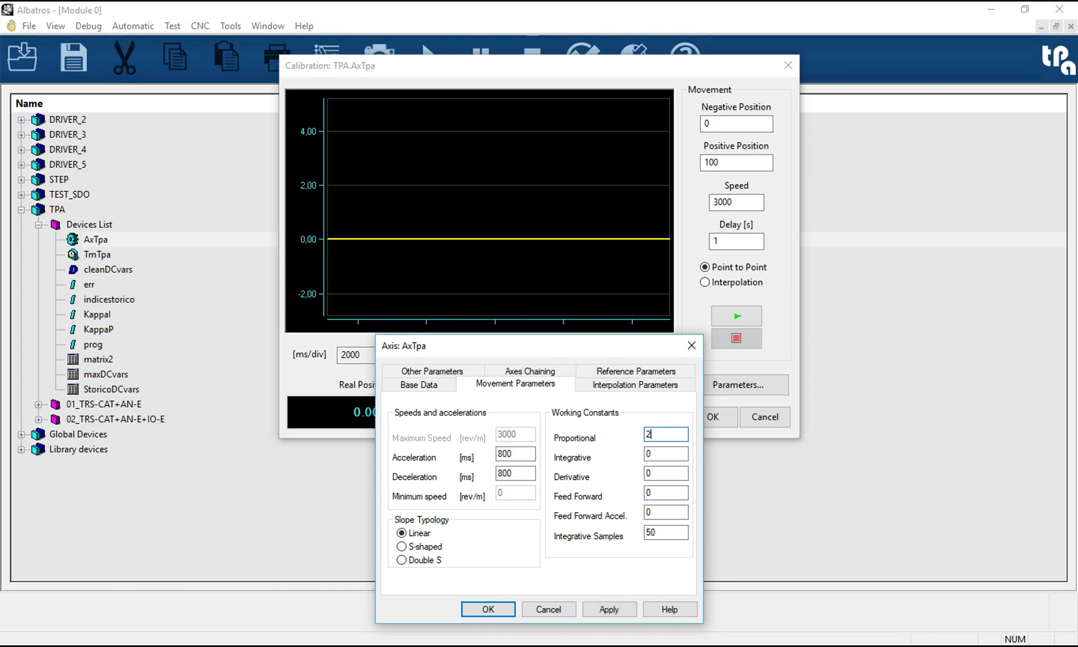
click(609, 608)
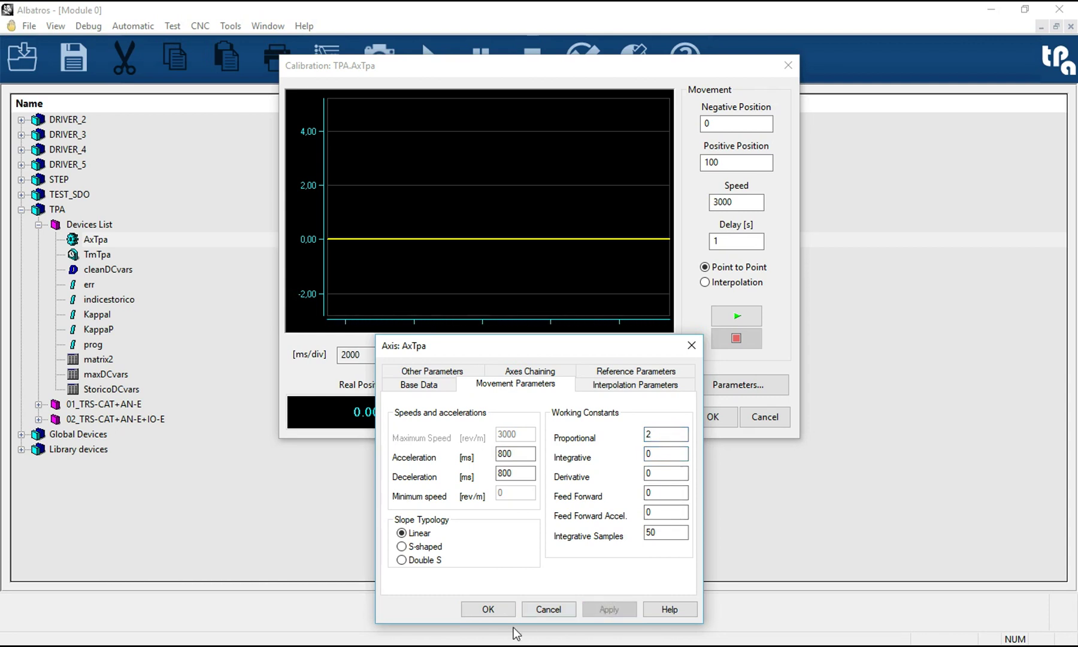
click(488, 609)
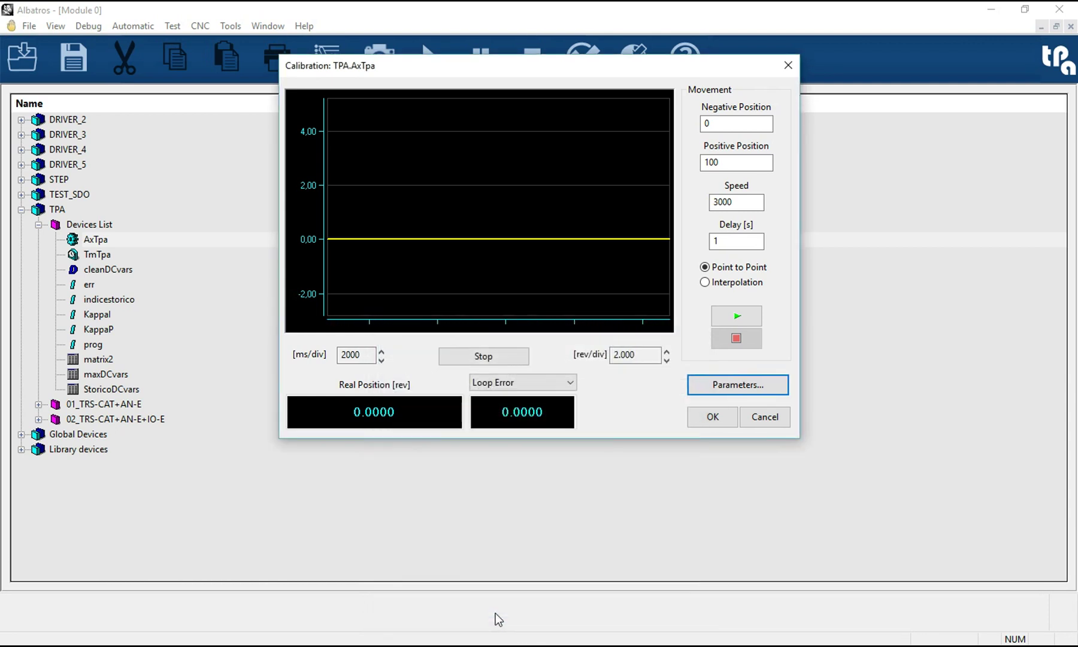
Run the 0–100 test move viewed at 5000 ms/div and 0.5 rev/div, then stop it.
click(726, 319)
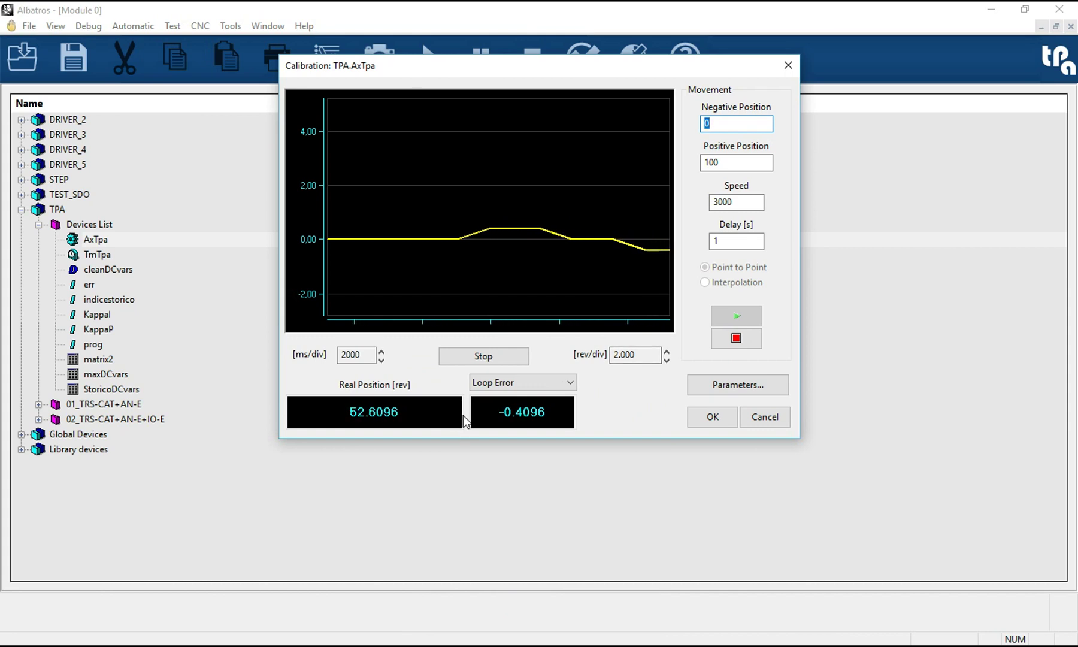
click(382, 352)
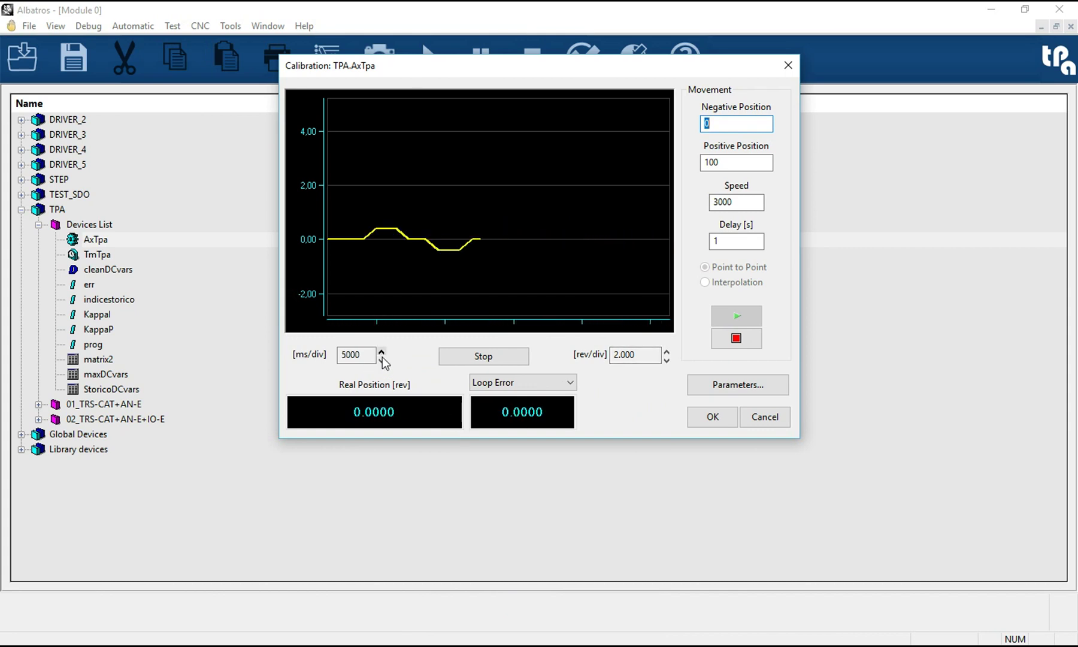
click(669, 361)
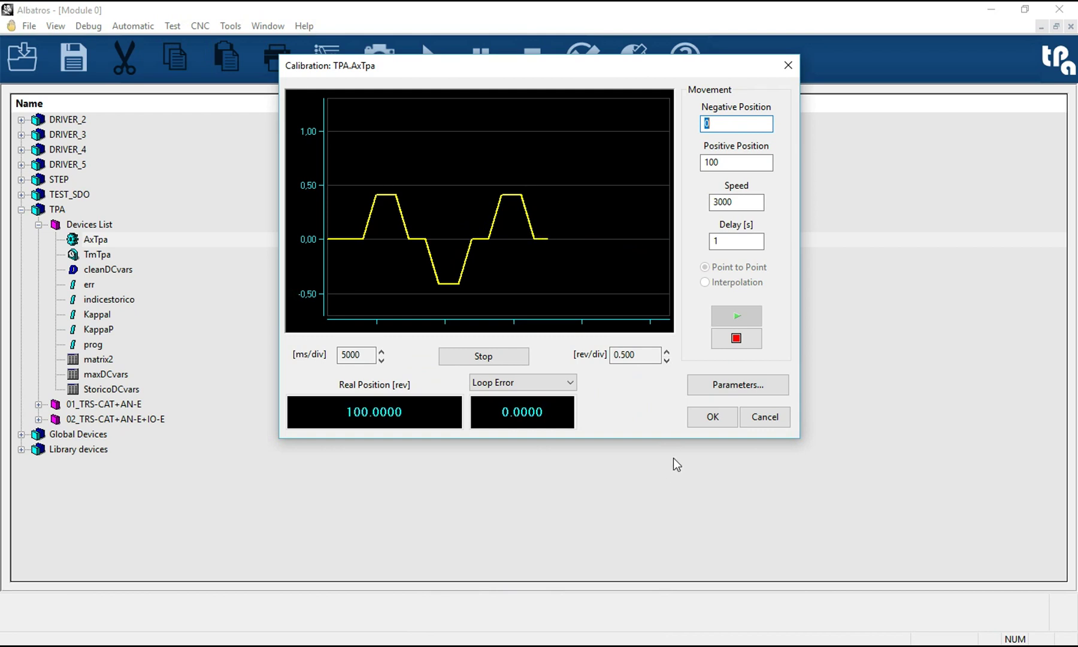
click(737, 345)
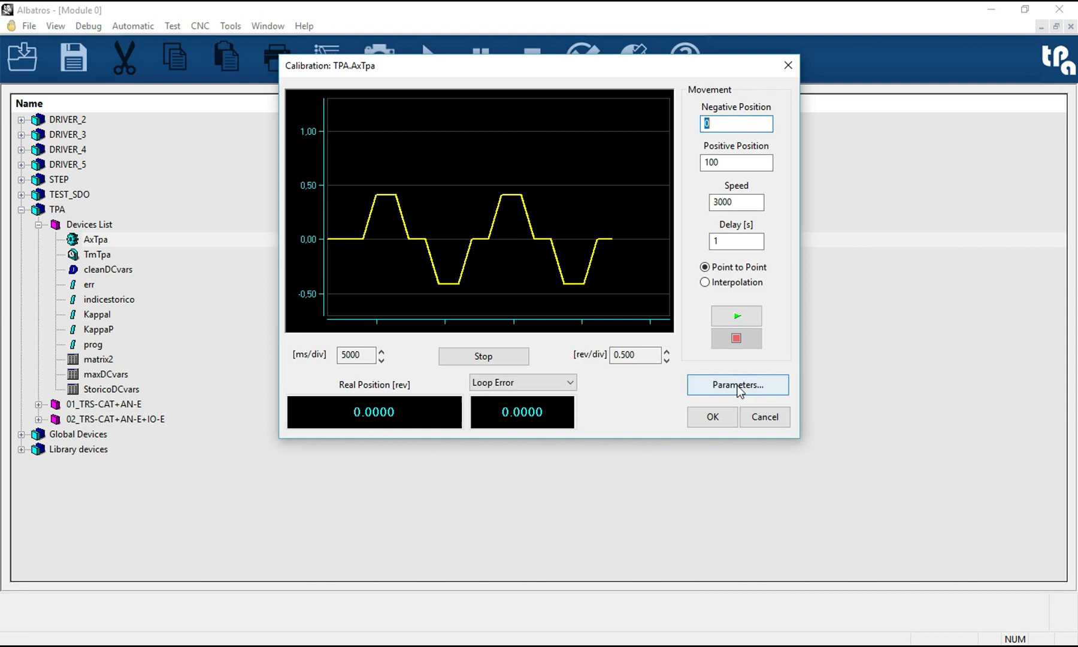
Set AxTpa's Integrative gain to 0.02, fixing the rejected '.0.2' entry, and apply it.
click(739, 386)
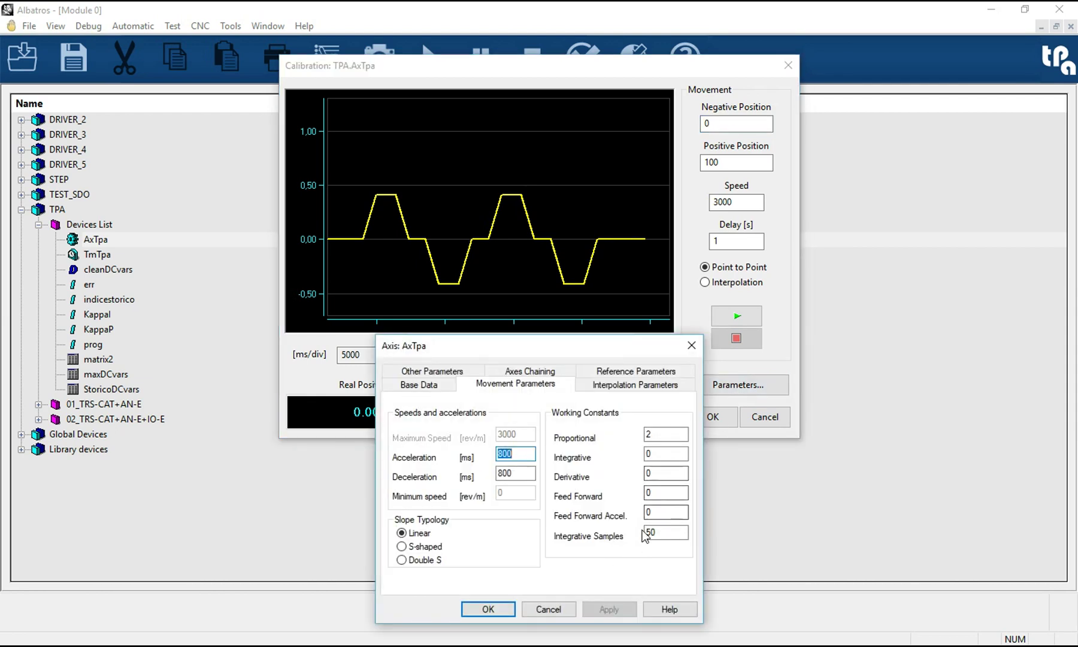
click(660, 453)
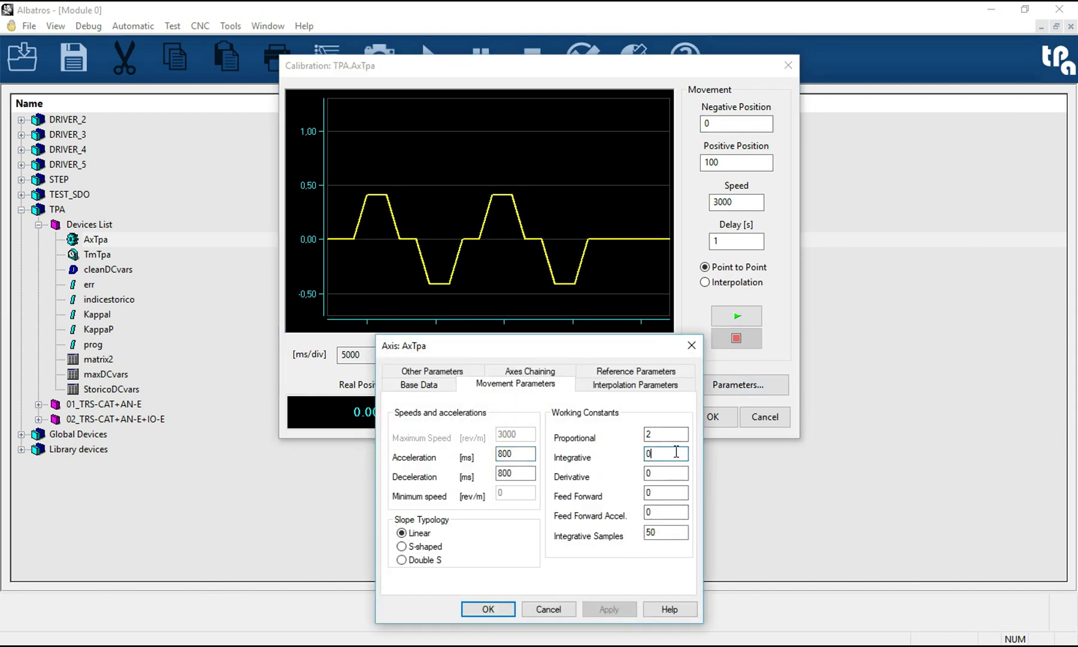
text(.0.2)
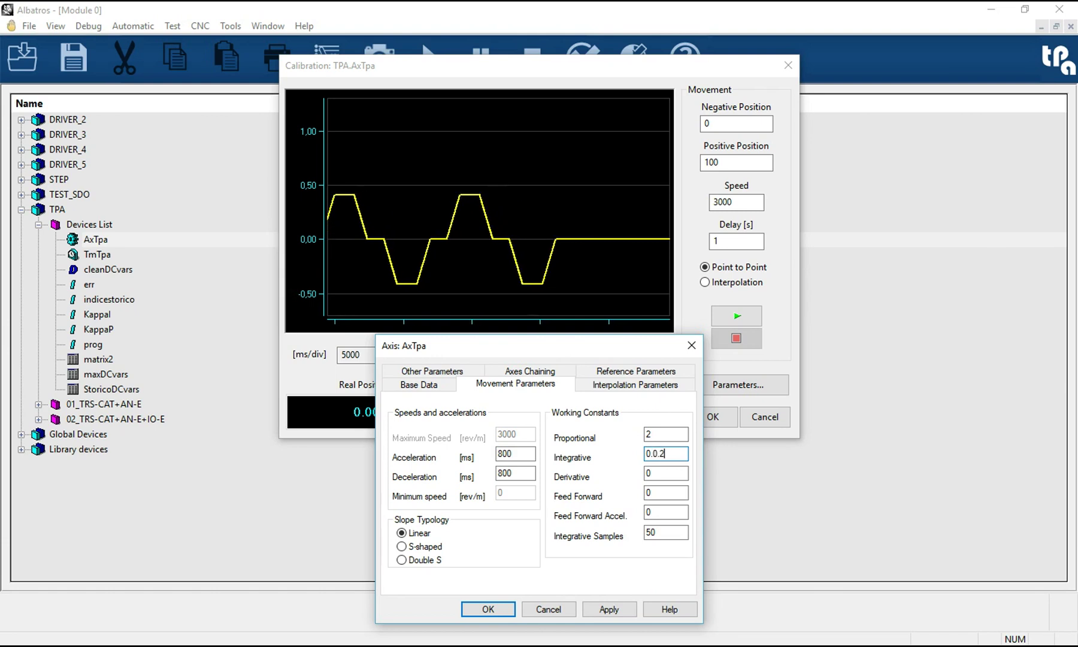
click(609, 609)
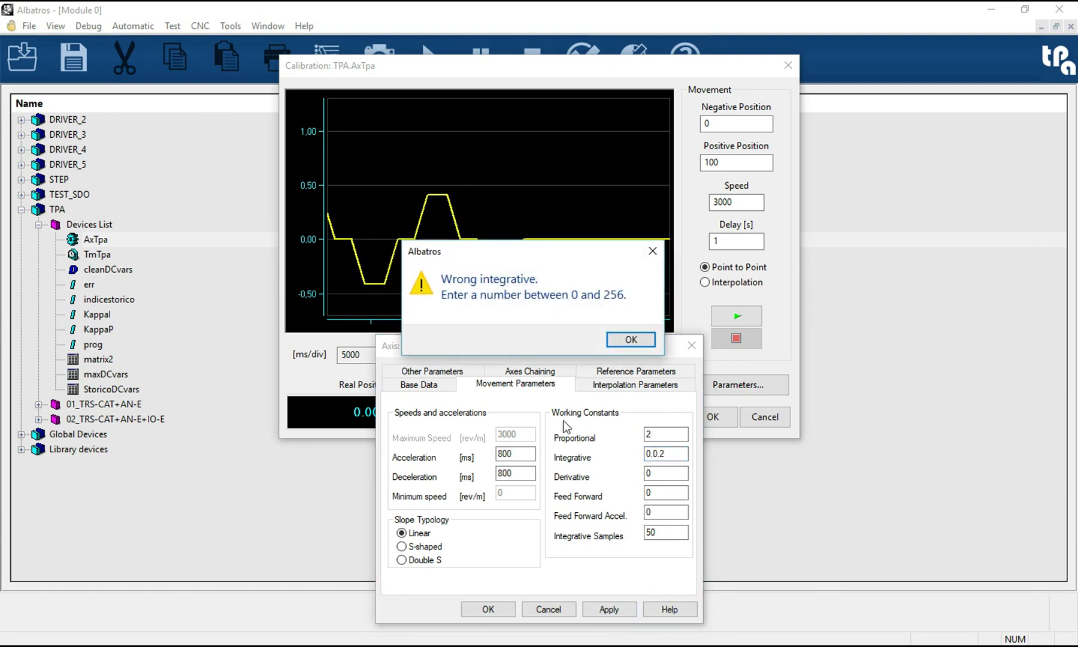
click(623, 343)
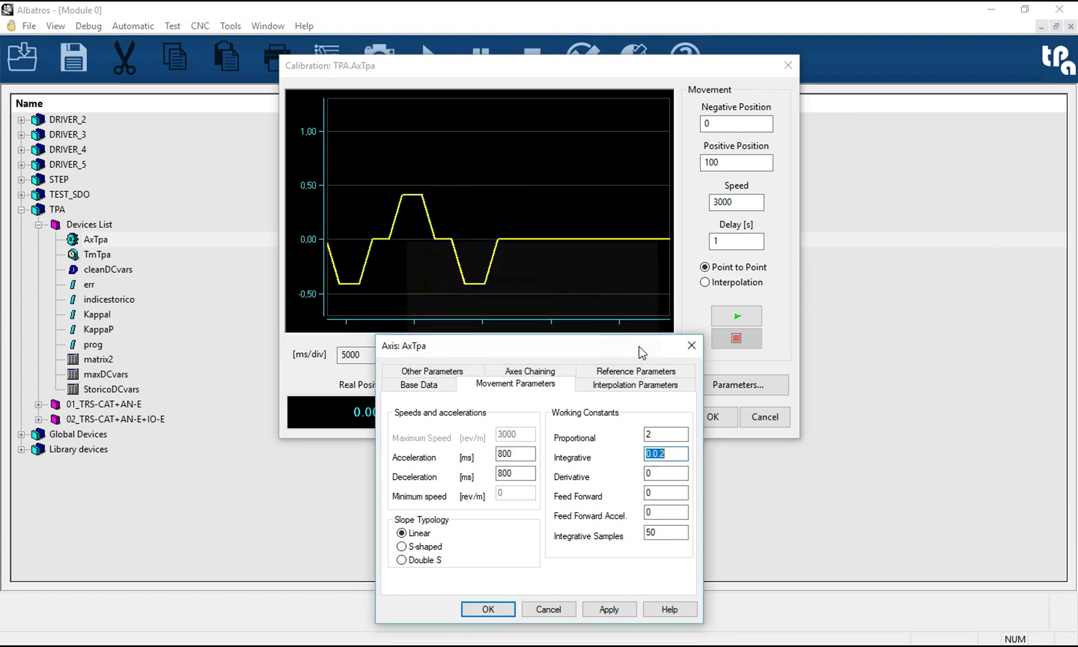
click(676, 452)
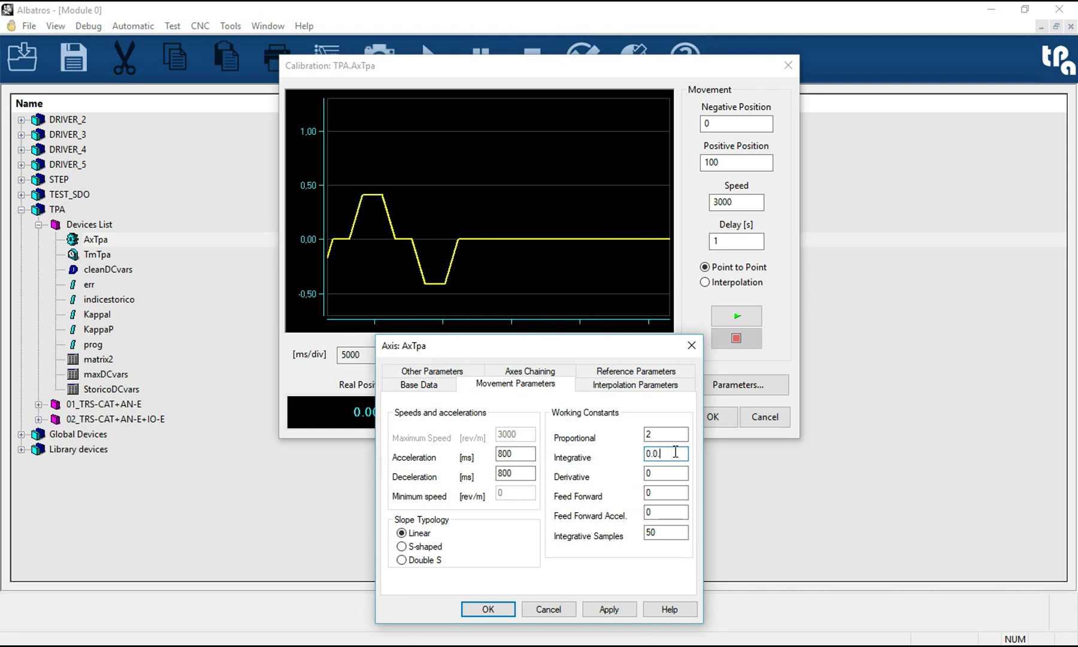
key(BackSpace)
key(BackSpace)
text(2)
click(609, 610)
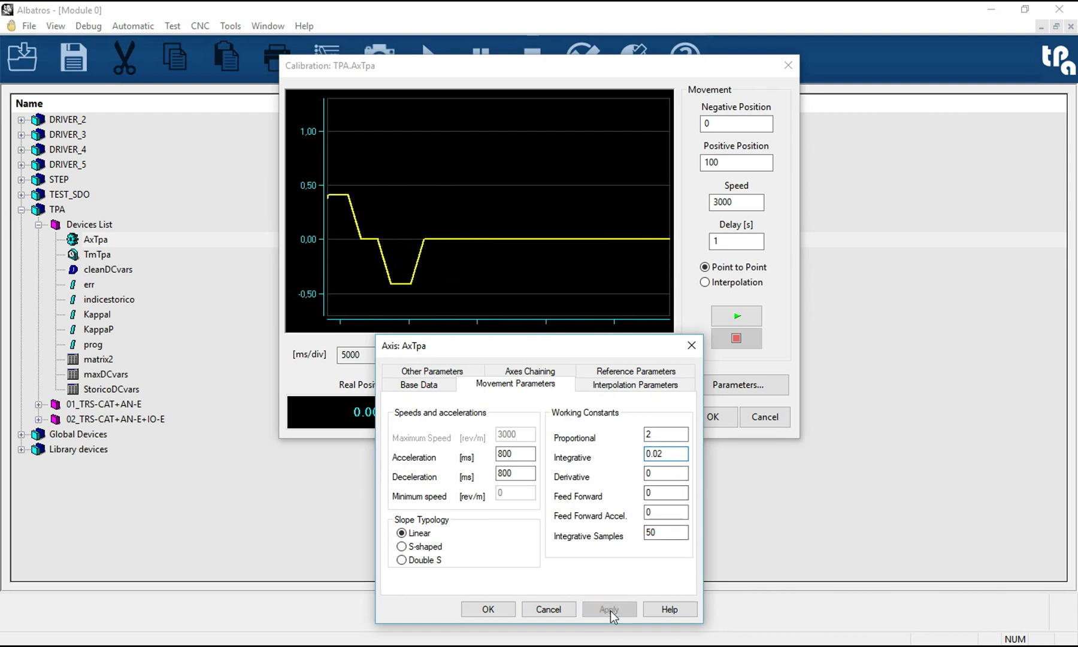
click(488, 610)
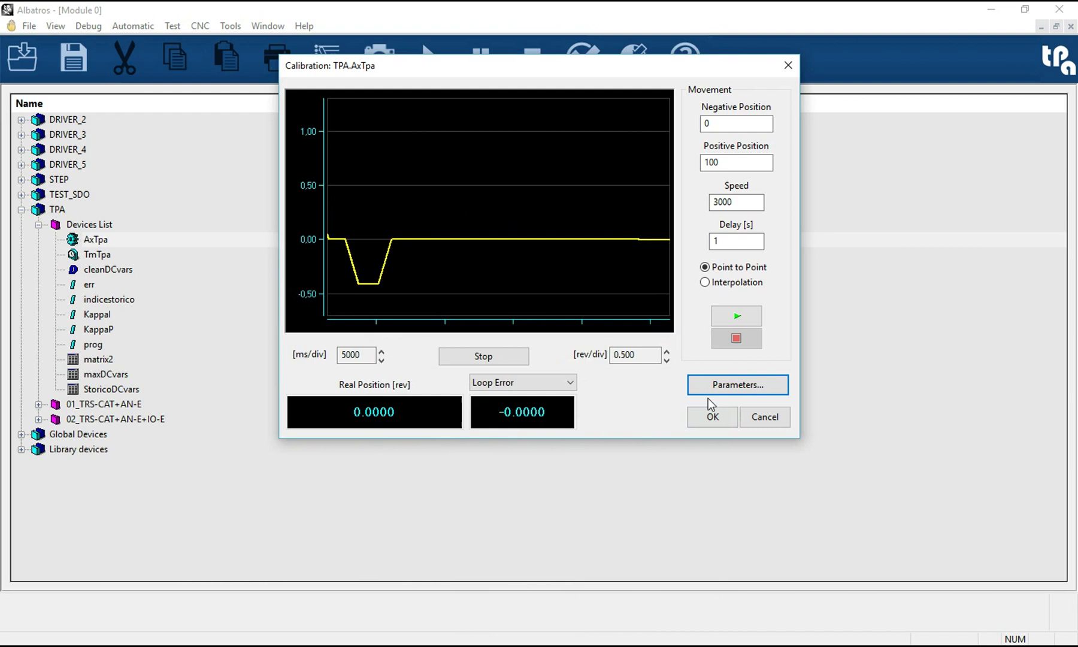
Restart AxTpa's 0–100 test move and rescale the loop-error trace to 0.2 rev/div.
click(740, 320)
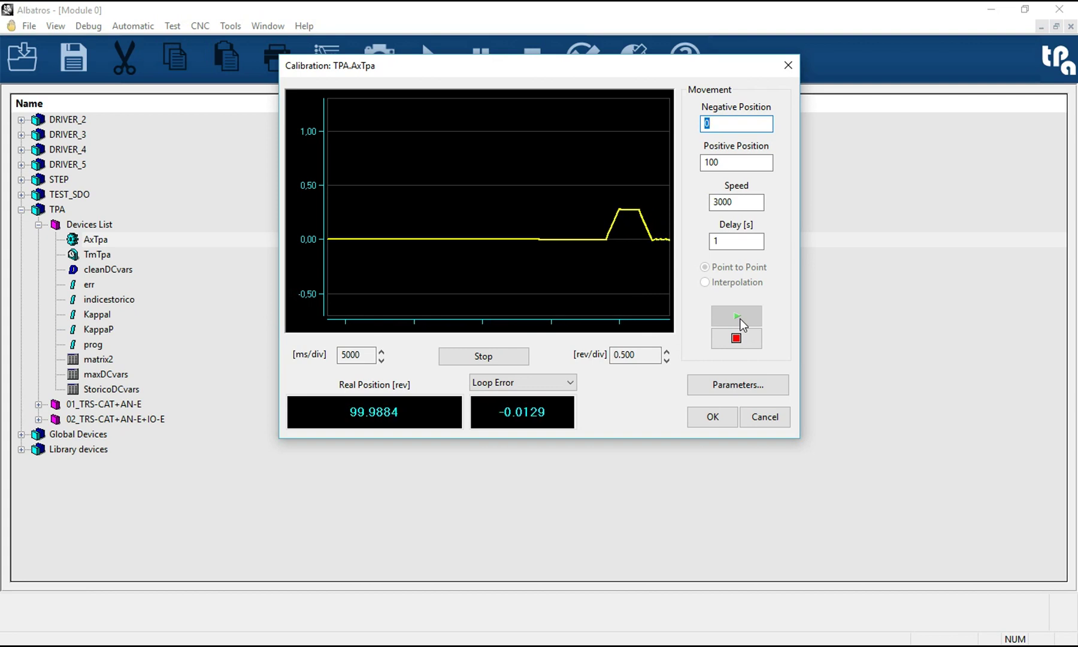
click(667, 361)
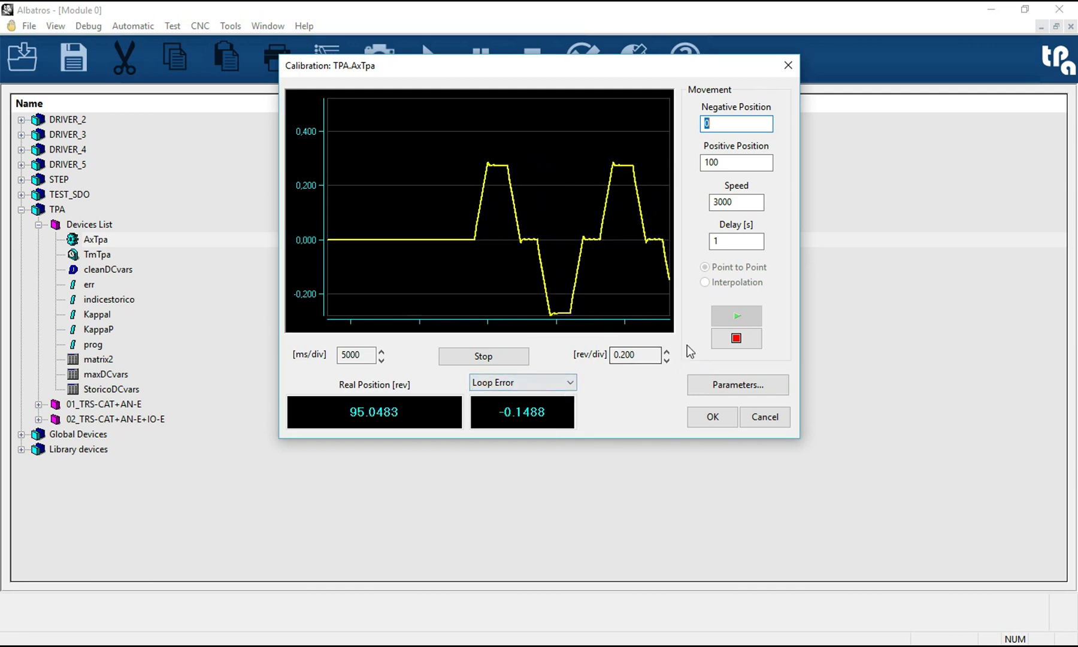
Plot the Target Position trace, then switch the oscilloscope to the Acceleration trace.
click(571, 383)
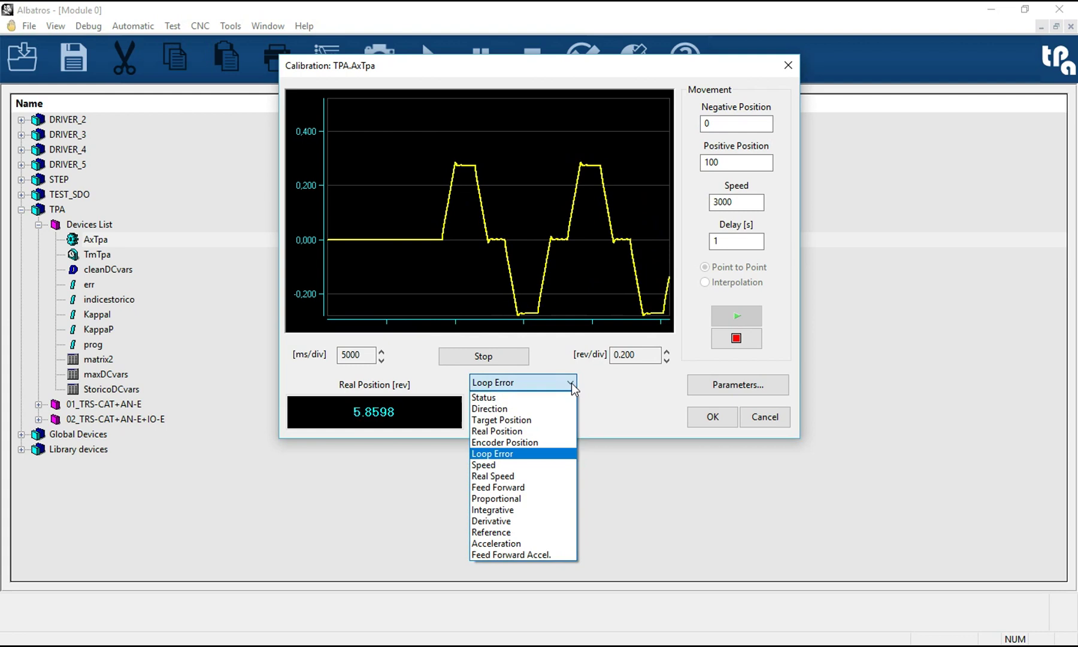
click(540, 418)
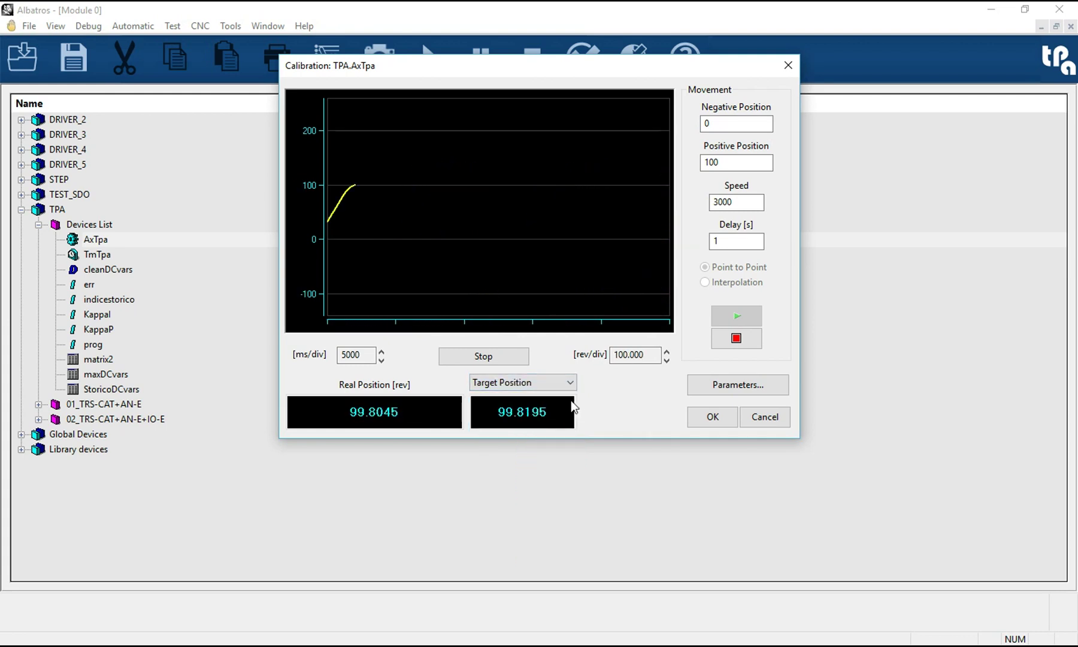
click(573, 382)
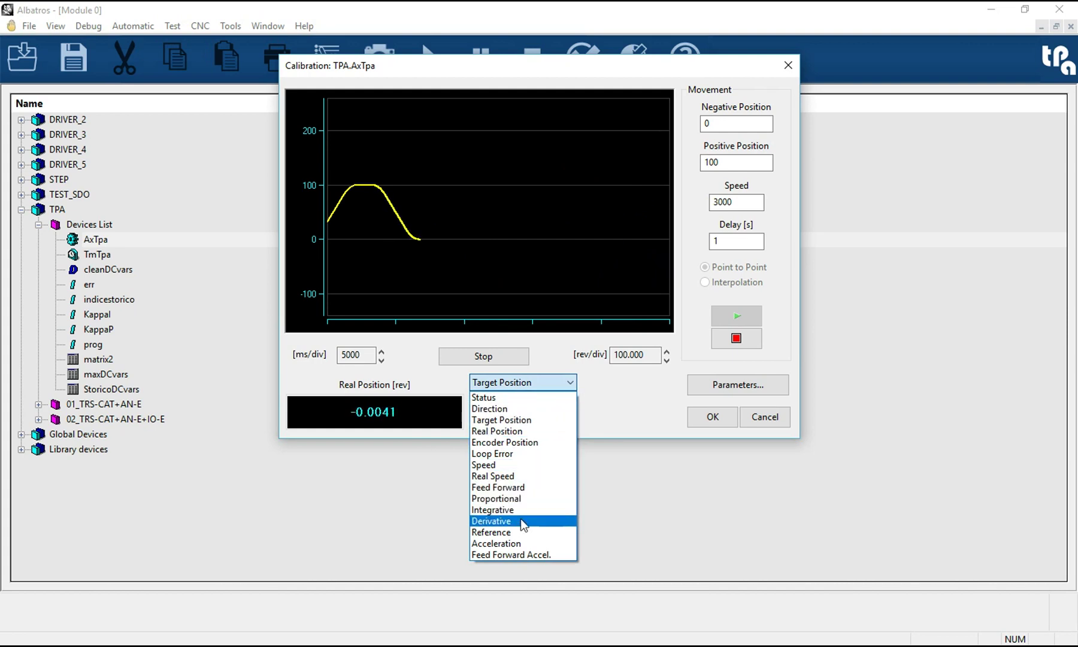
click(523, 543)
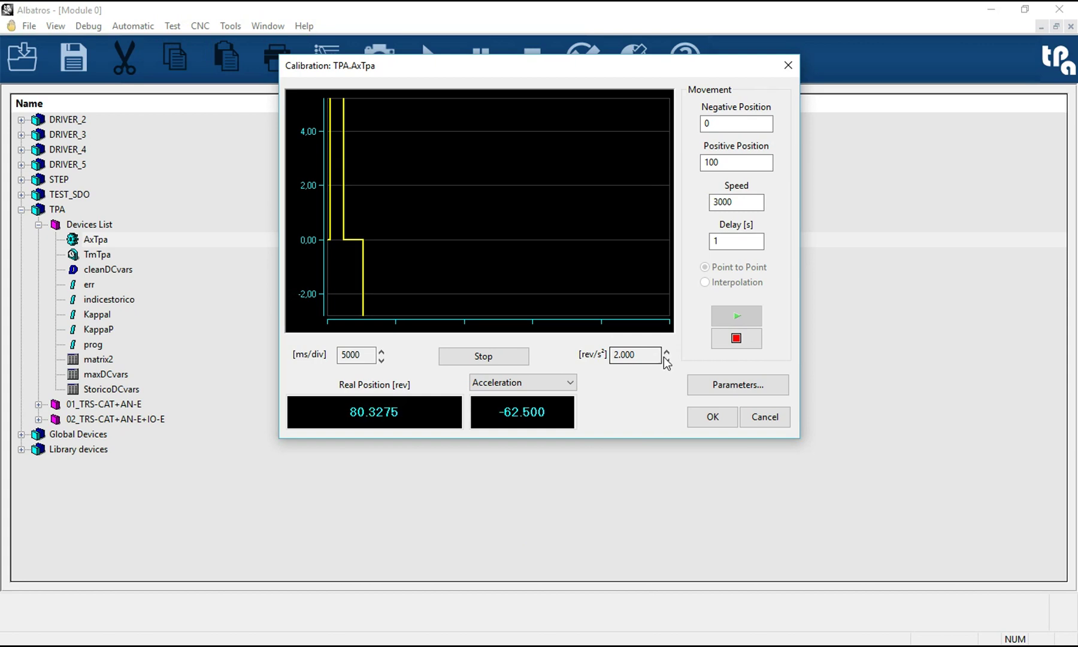
Stop AxTpa's motion, freeze the scope trace, and close the Calibration window.
click(736, 338)
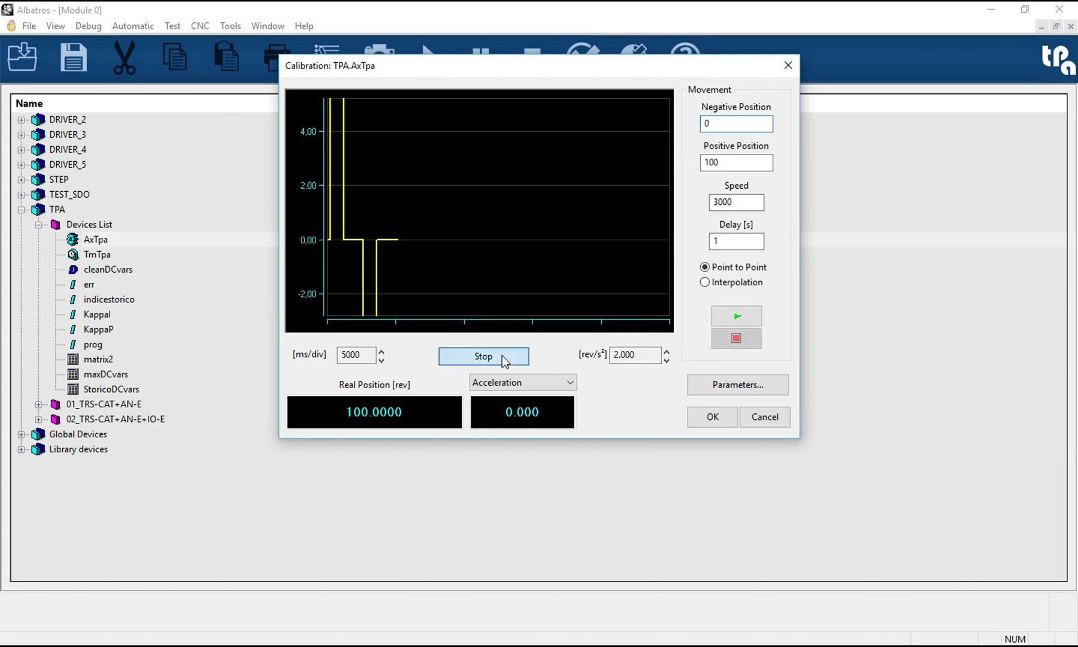
click(502, 356)
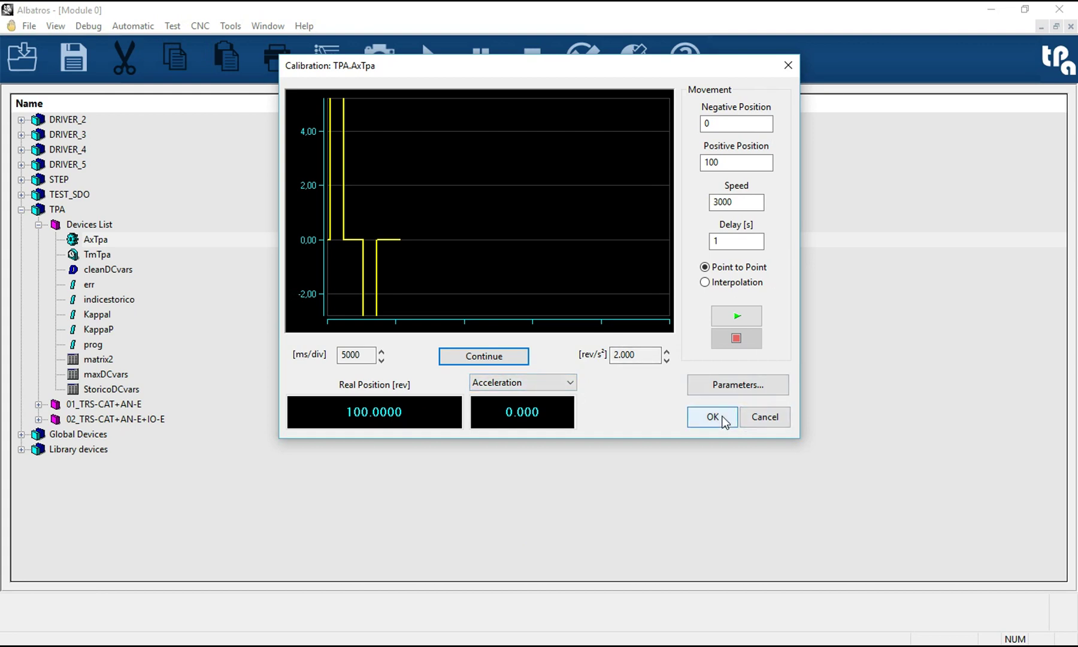
click(772, 422)
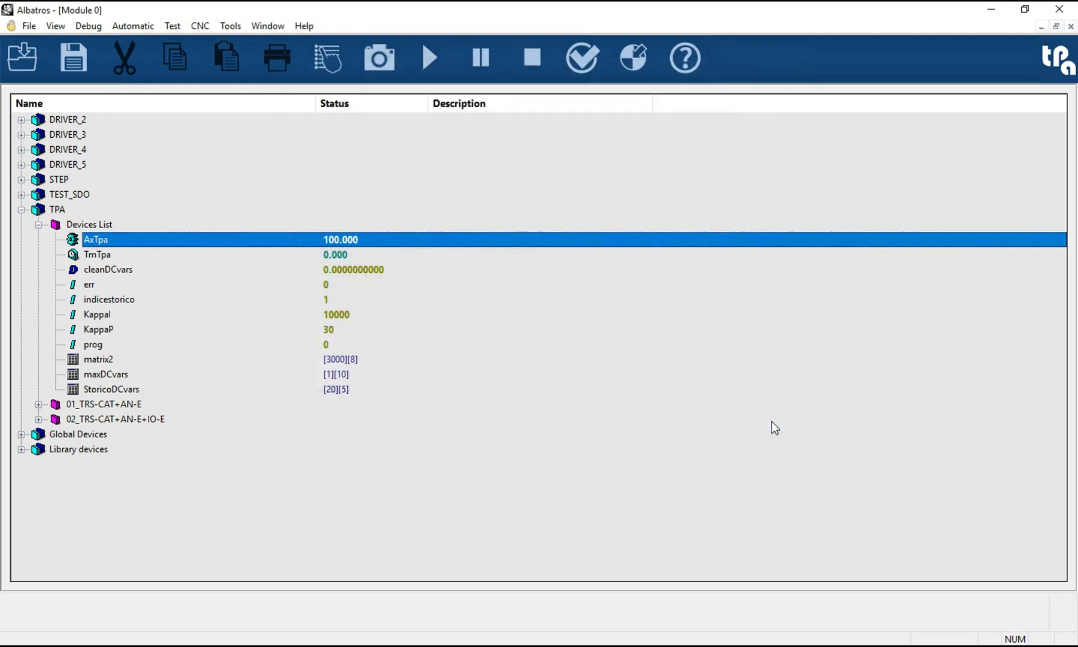